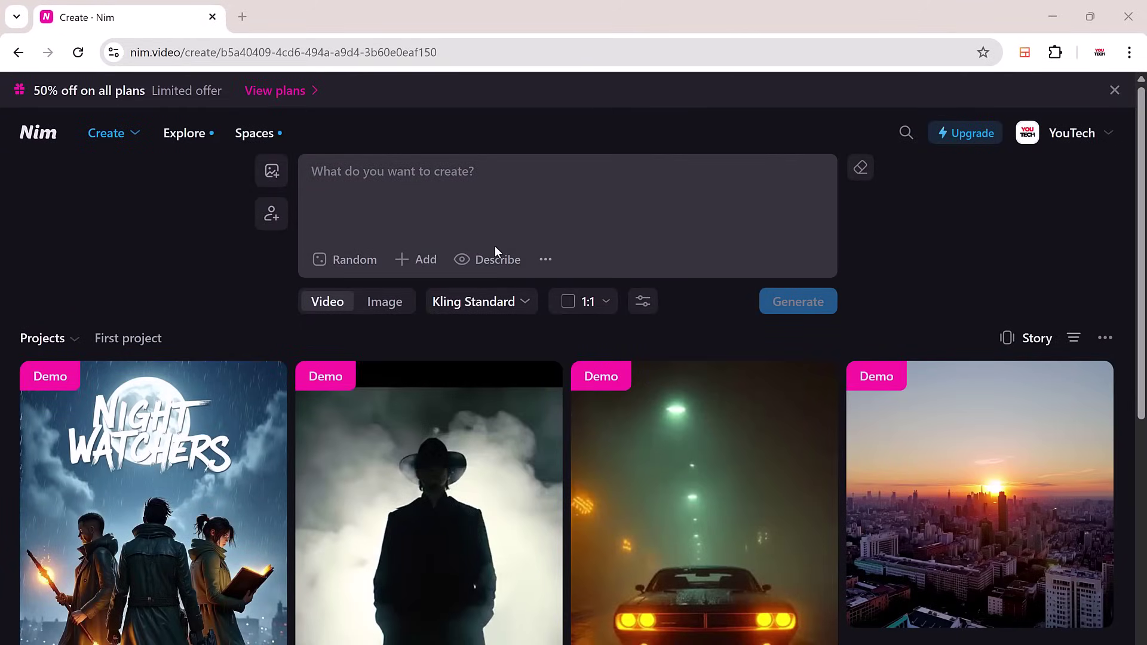
{"action": "scroll", "coordinate": [687, 508], "scroll_direction": "down", "scroll_amount": 1}
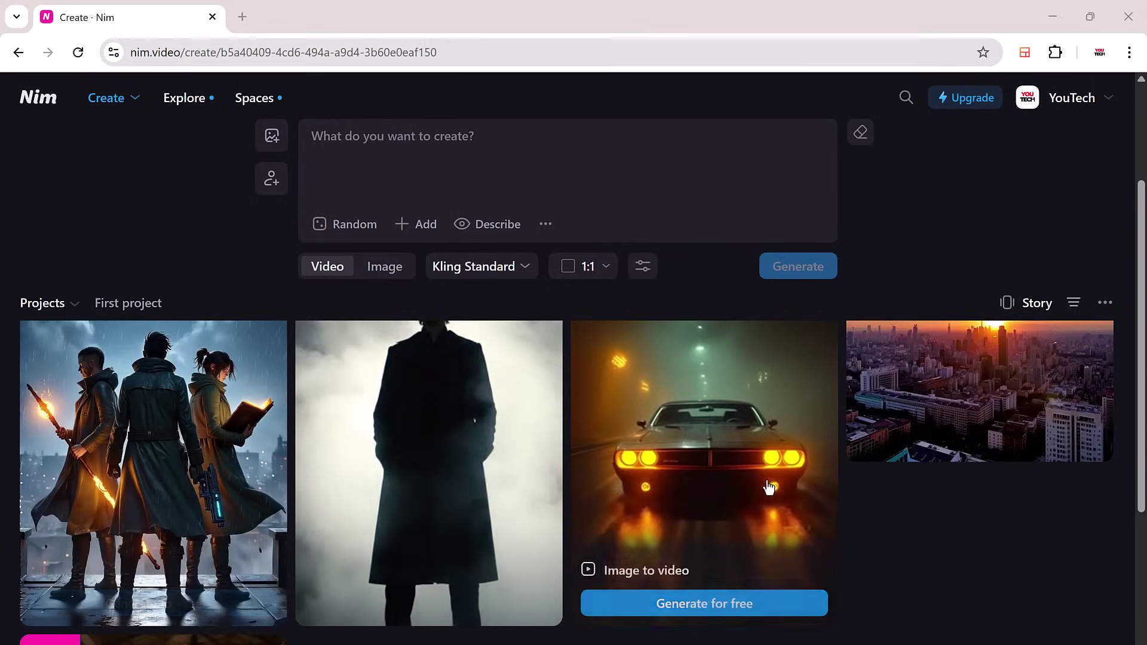
{"action": "scroll", "coordinate": [768, 485], "scroll_direction": "down", "scroll_amount": 3}
{"action": "scroll", "coordinate": [255, 526], "scroll_direction": "down", "scroll_amount": 1}
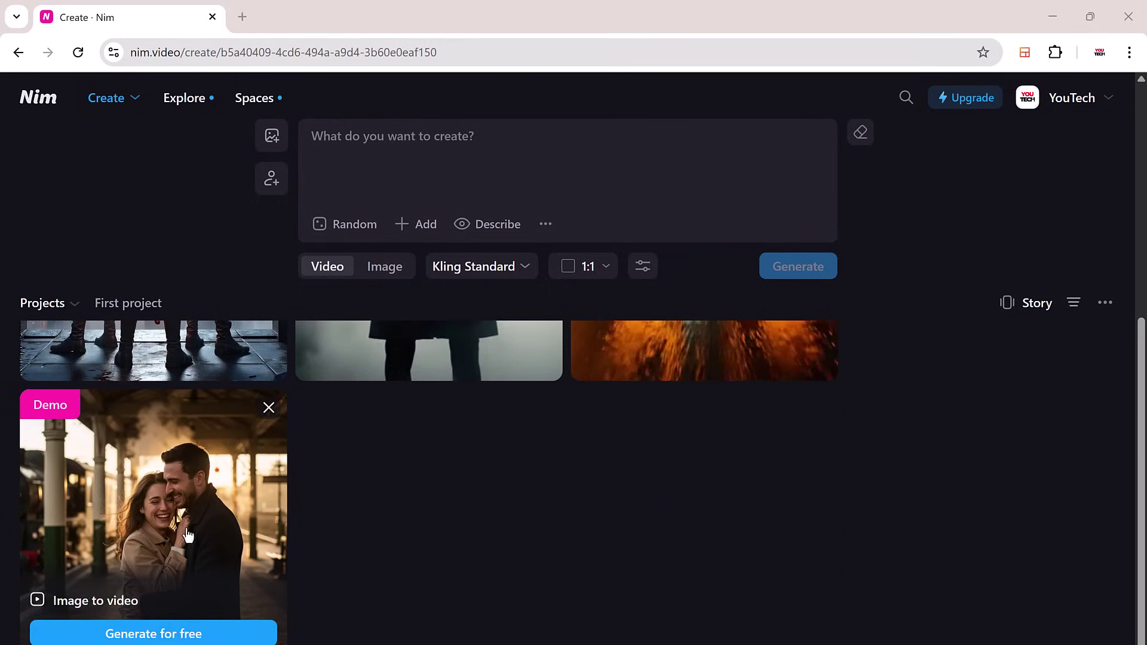
{"action": "scroll", "coordinate": [612, 515], "scroll_direction": "up", "scroll_amount": 5}
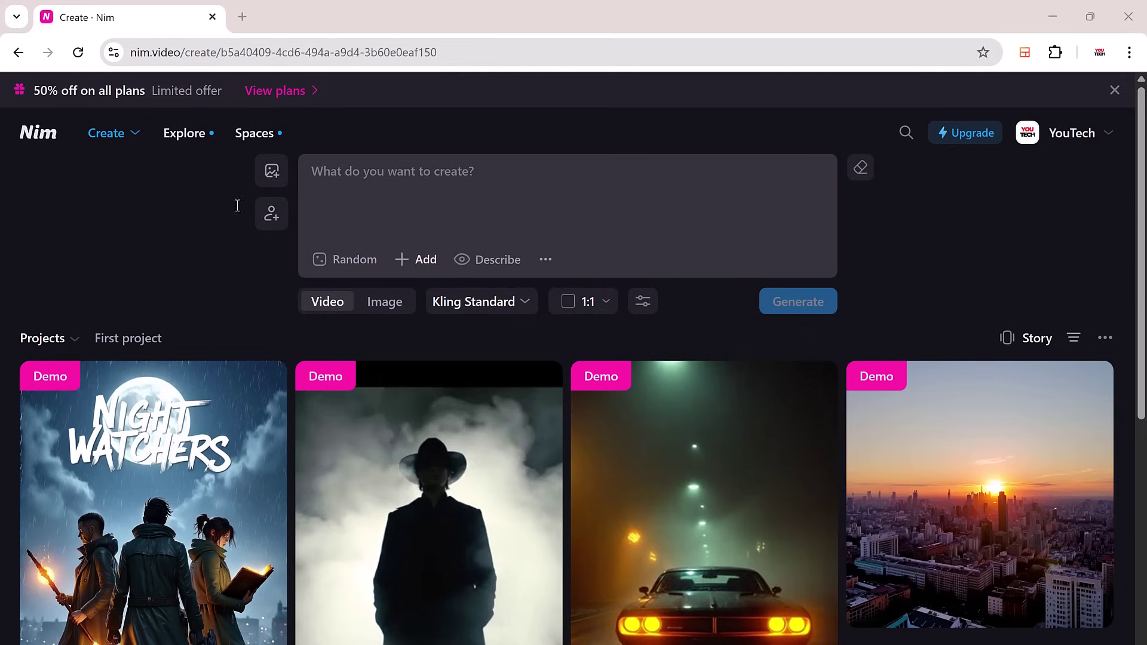
{"action": "left_click", "coordinate": [487, 183]}
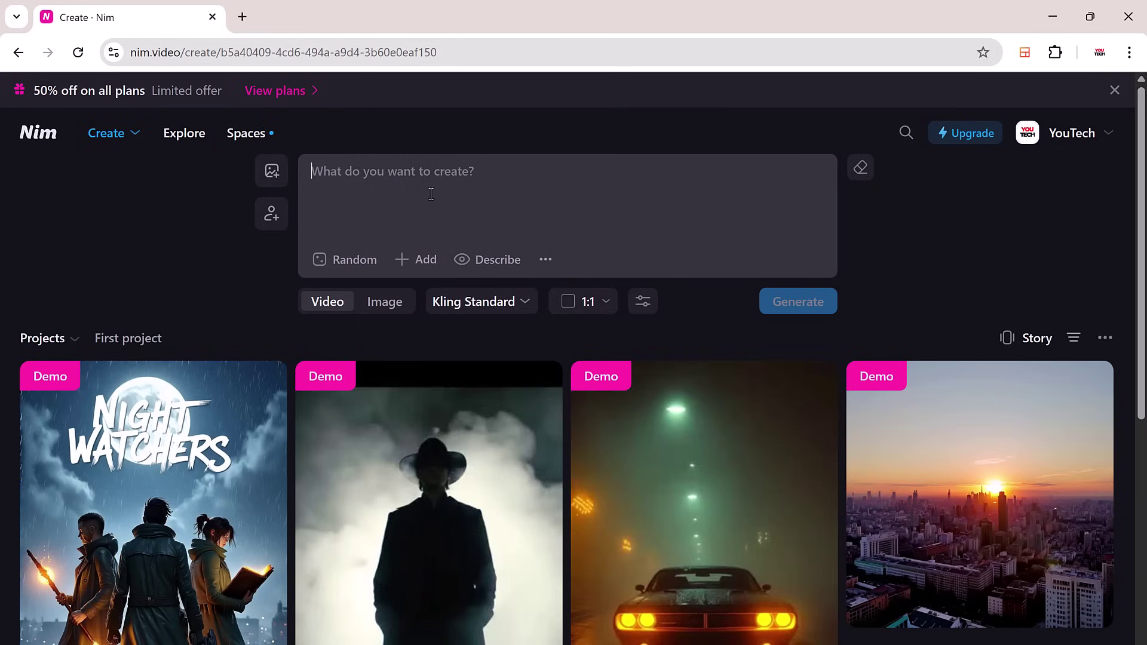
Generate a 9:16 Kling Pro video from the rewritten female-surfer-chased-by-great-white-shark prompt.
{"action": "type", "text": "An intense action animation of a female surfer speeding along a giant ocean wave, while a colossal great white shark emerges from the barrel behind her, jaws wide open. The water splashes dramatically, hair and surfboard trail in motion blur. Sunlight flashes across the wave, while the shark lunges closer. Fast-paced cinematic camera tracking with sound effects of waves and suspenseful music. 4K blockbuster animation style"}
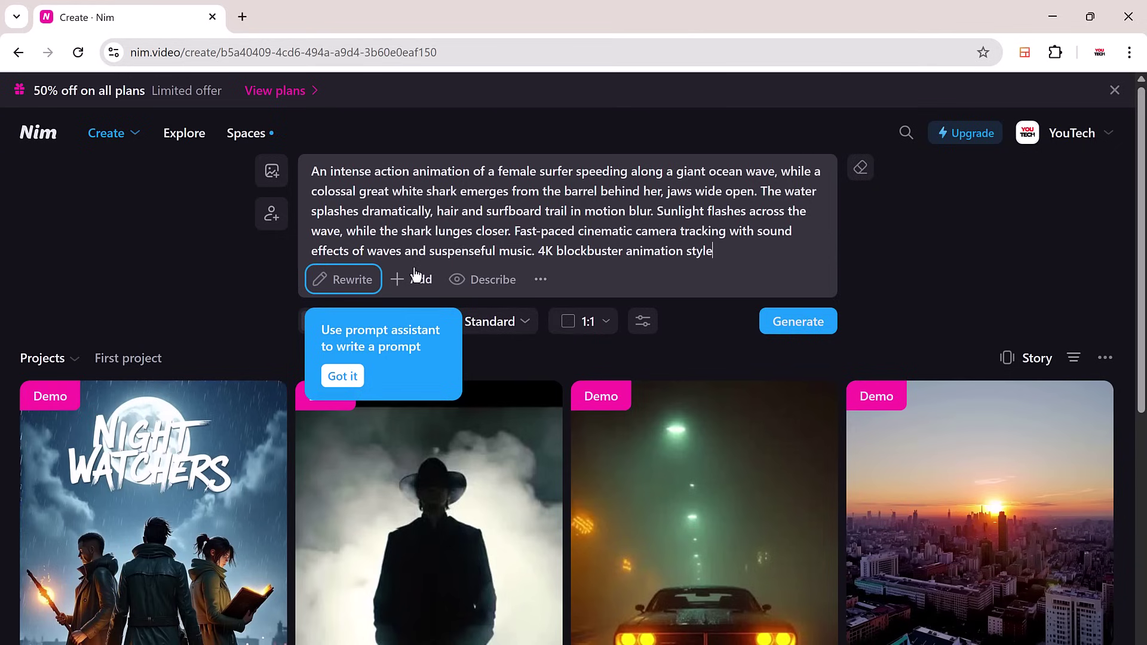
{"action": "left_click", "coordinate": [361, 282]}
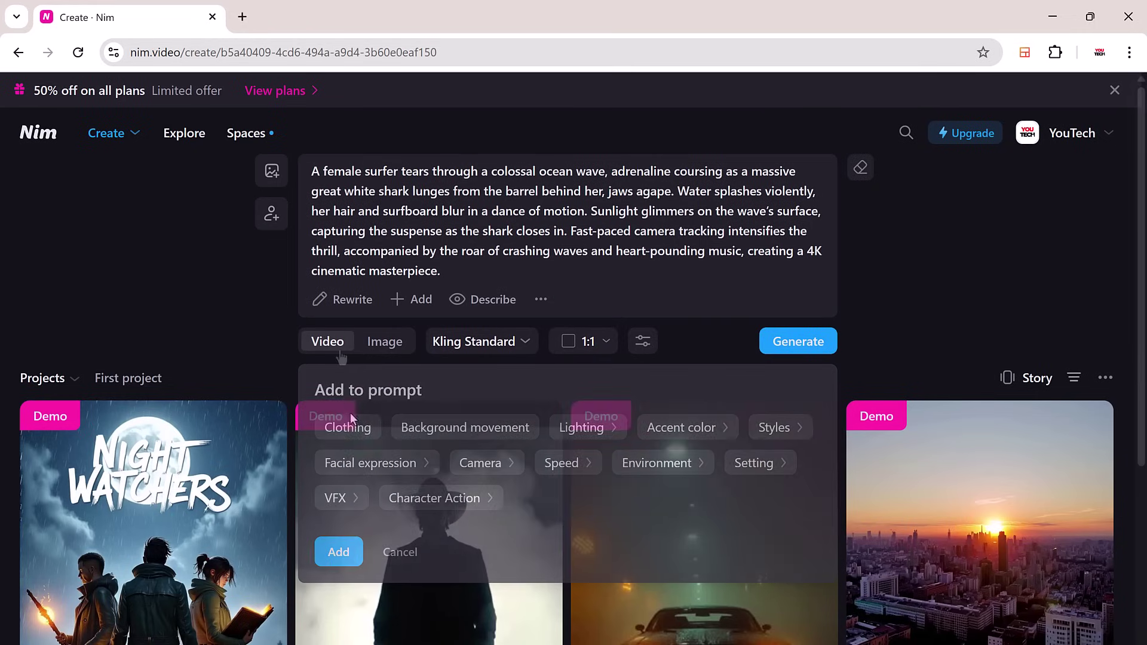
{"action": "left_click", "coordinate": [523, 342]}
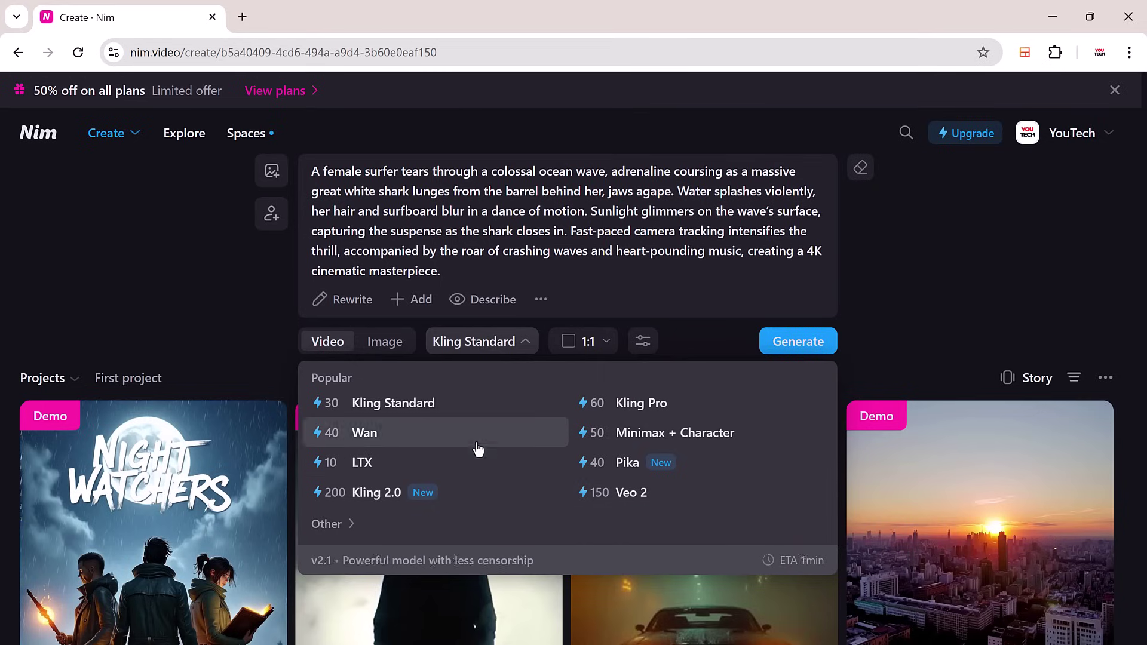
{"action": "left_click", "coordinate": [617, 402]}
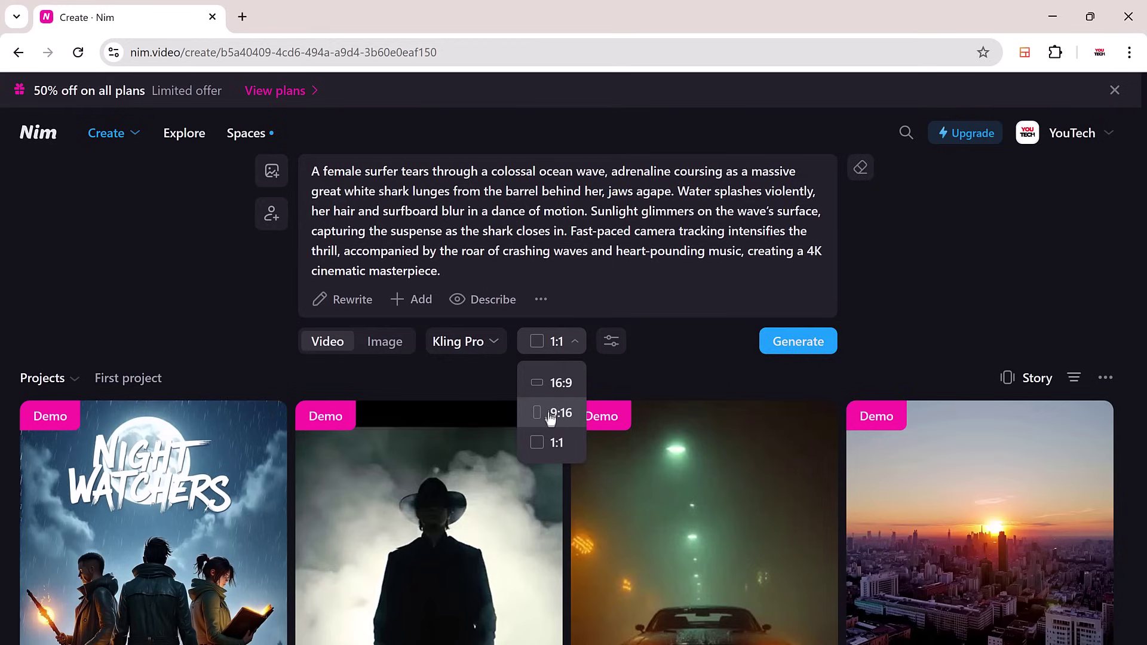
{"action": "left_click", "coordinate": [820, 347]}
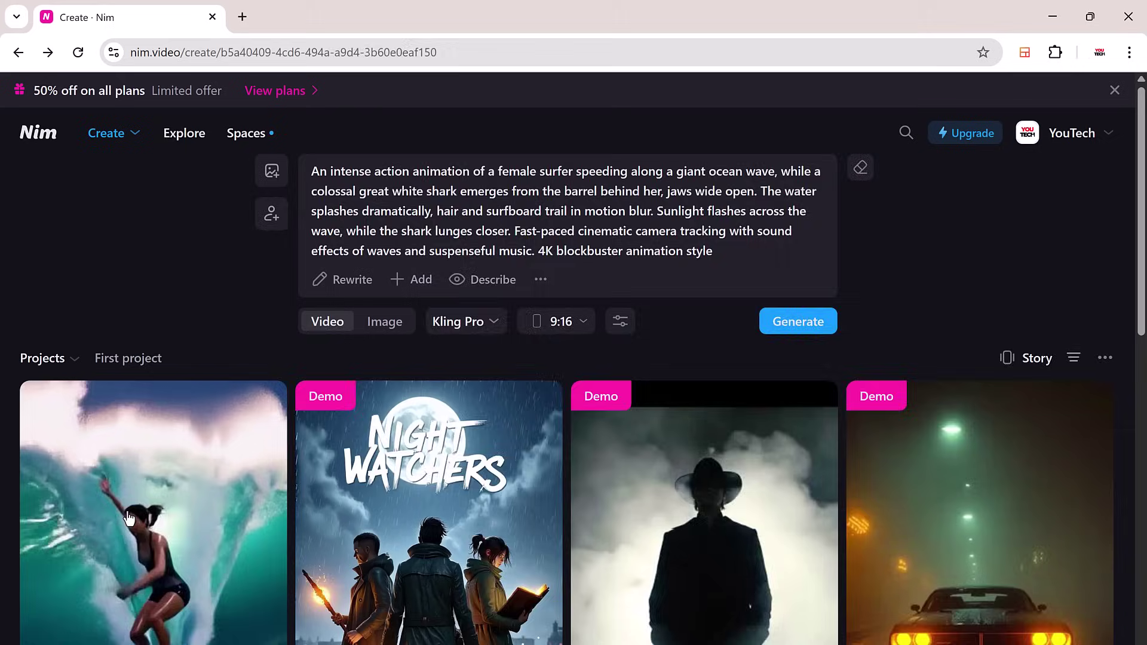
Open the finished surfer-and-shark clip's detail page, then return to Create.
{"action": "left_click", "coordinate": [129, 519]}
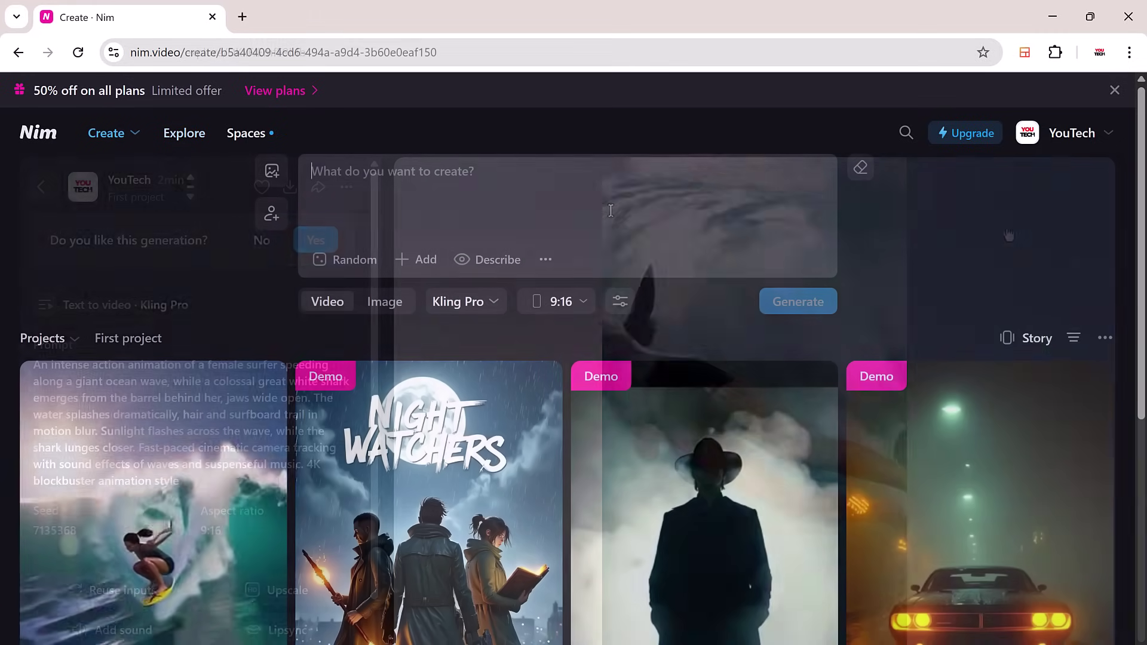
Generate the pasted raccoon-barista latte-art prompt as a 16:9 Kling 2.0 video.
{"action": "type", "text": "A photorealistic raccoon behind a coffee bar, wearing a small barista apron. The raccoon gently pours milk from a pitcher into a cappuccino cup, creating latte art with slow, careful movements. Its furry paws hold the pitcher with surprising precision. The raccoon looks down at the cup, then up, blinking calmly. Steam rises from the cup, and the espresso machine hisses in the background. Realistic lighting, detailed fur and eyes, subtle natural head and paw movement, 4K cinematic animation\""}
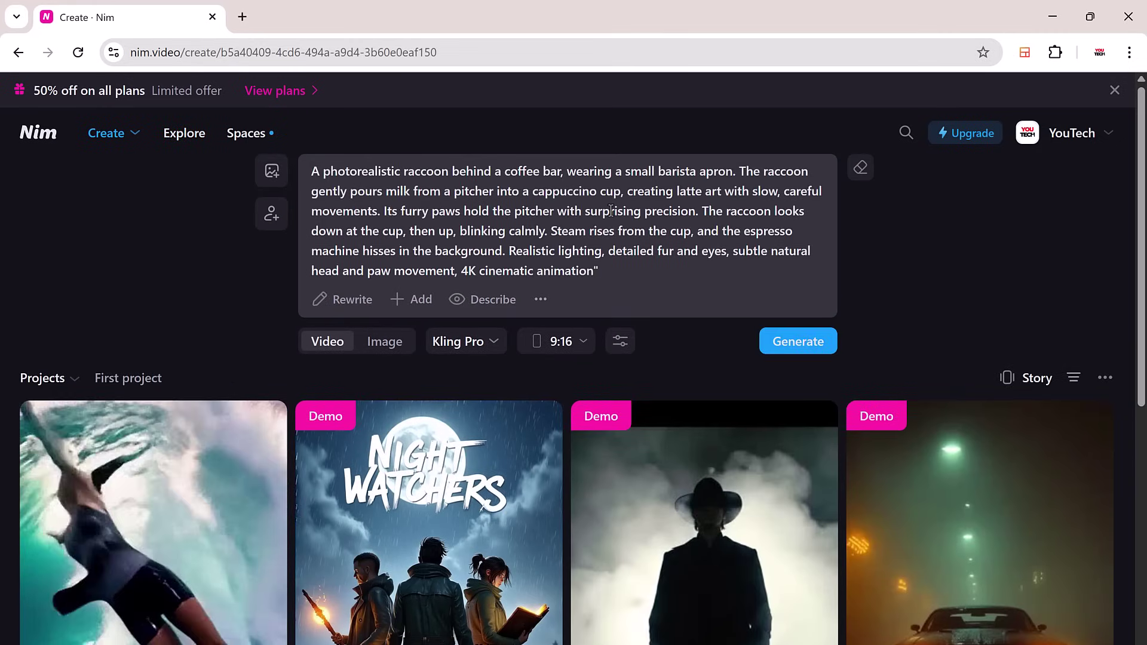
{"action": "left_click", "coordinate": [441, 343]}
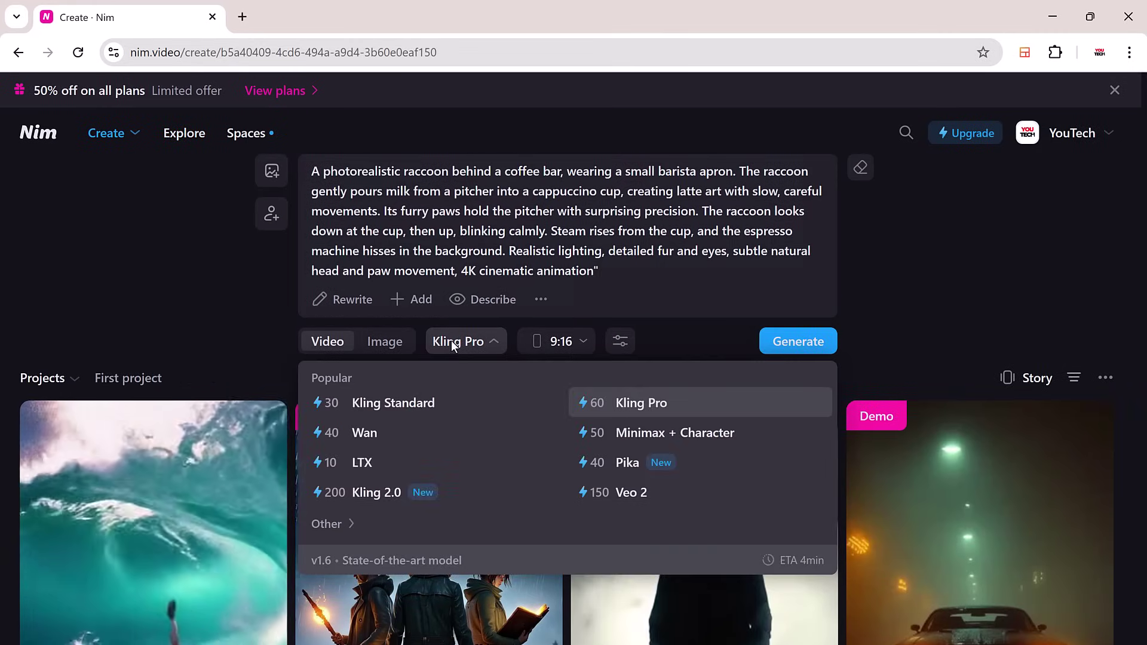
{"action": "left_click", "coordinate": [397, 499]}
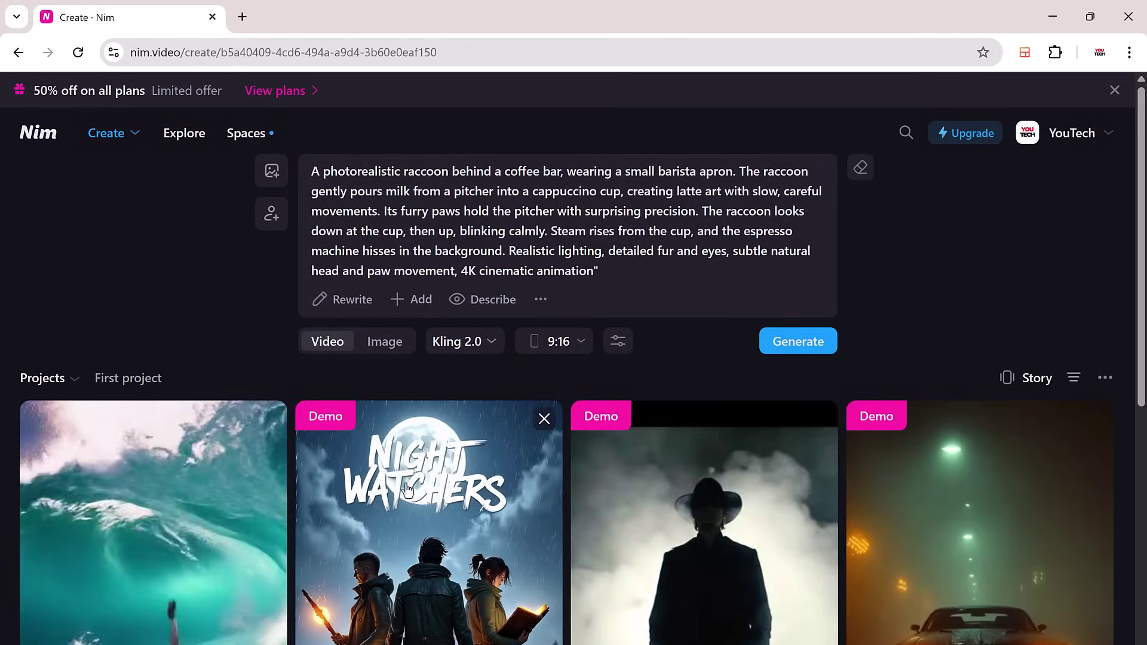
{"action": "left_click", "coordinate": [560, 352]}
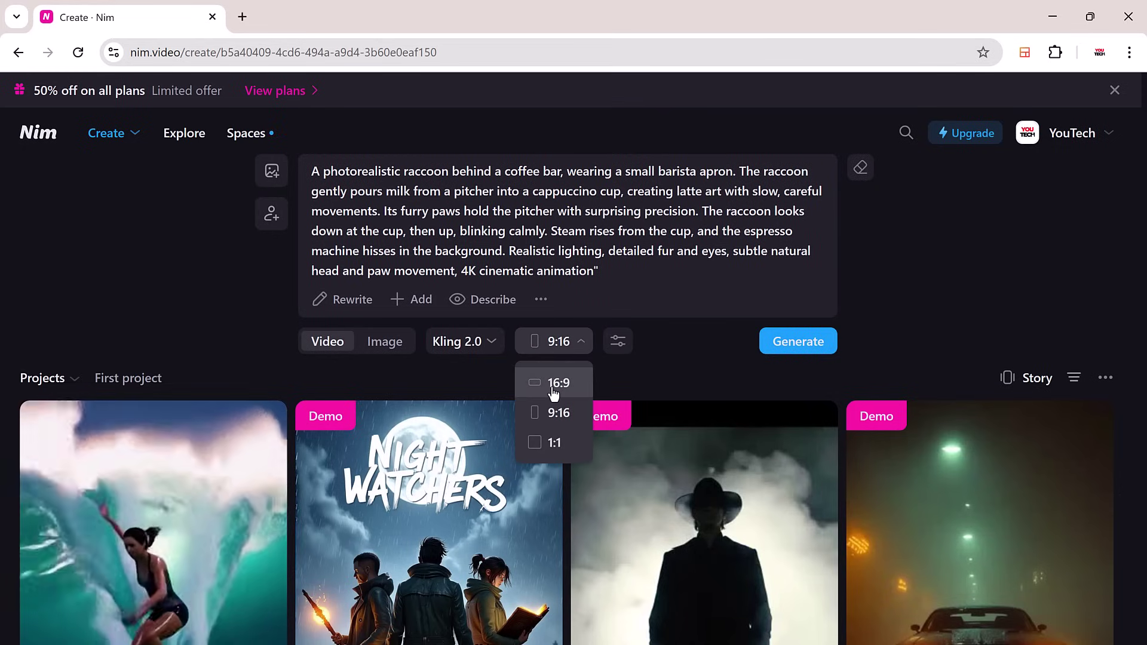
{"action": "left_click", "coordinate": [559, 385]}
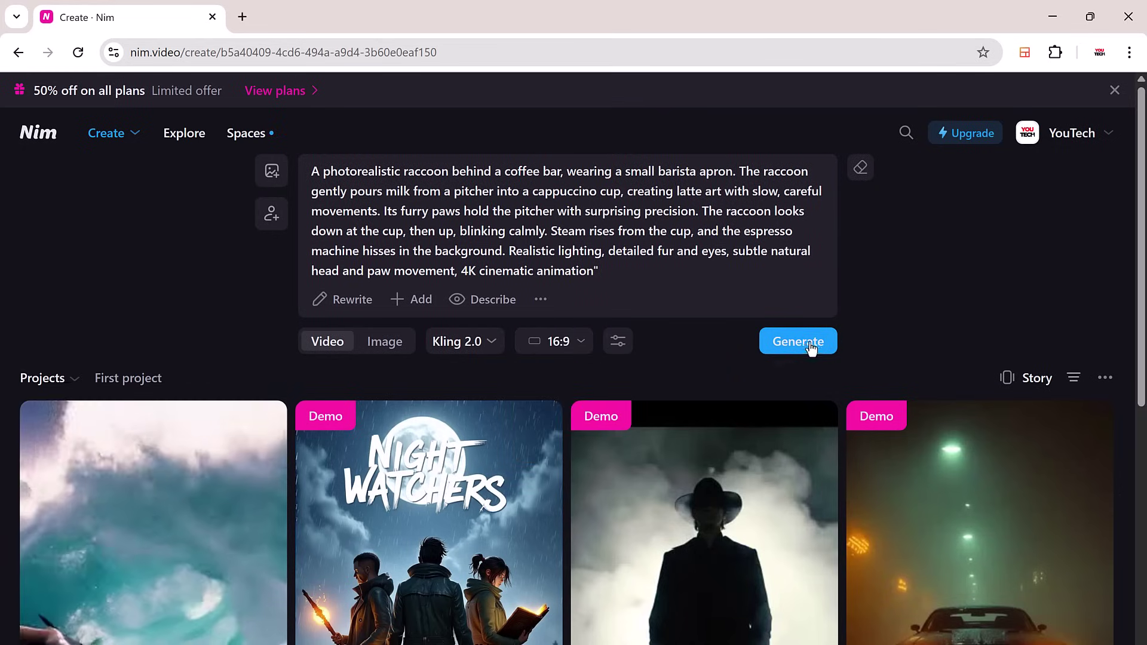
{"action": "left_click", "coordinate": [786, 350]}
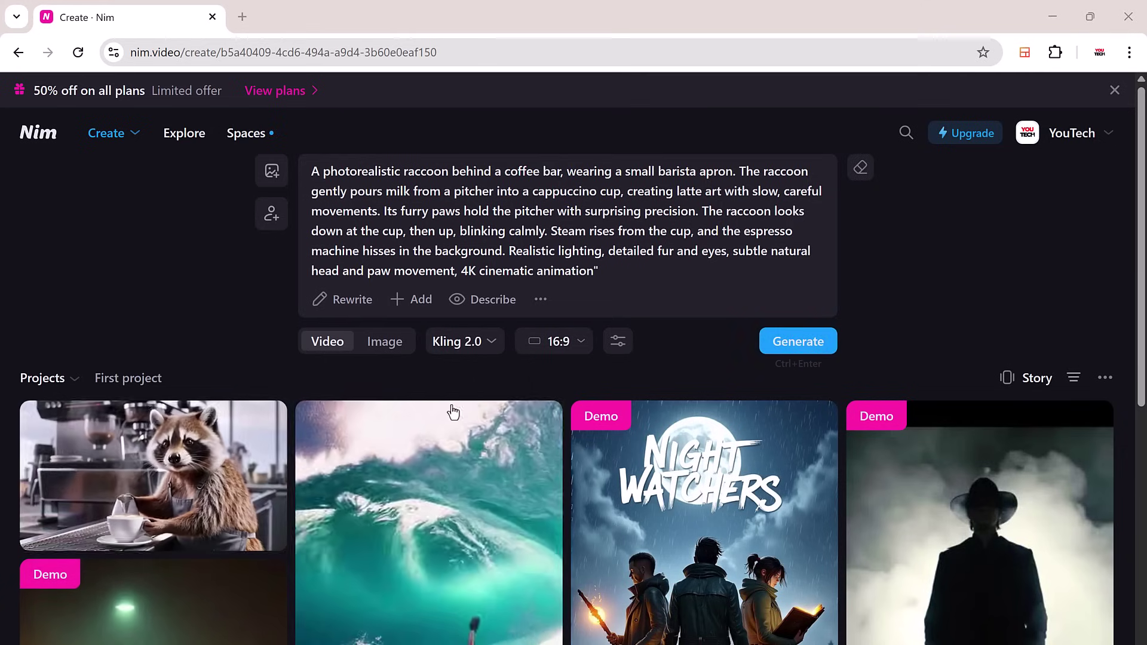
Download the finished raccoon barista video from its detail page and close it.
{"action": "left_click", "coordinate": [205, 463]}
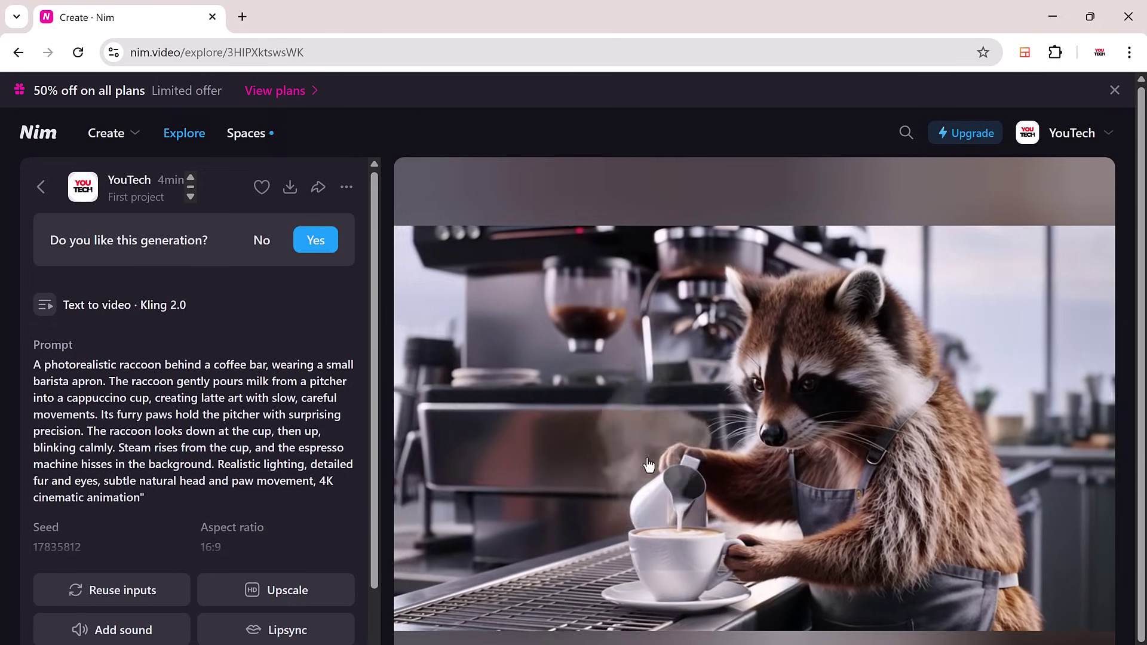
{"action": "left_click", "coordinate": [290, 187]}
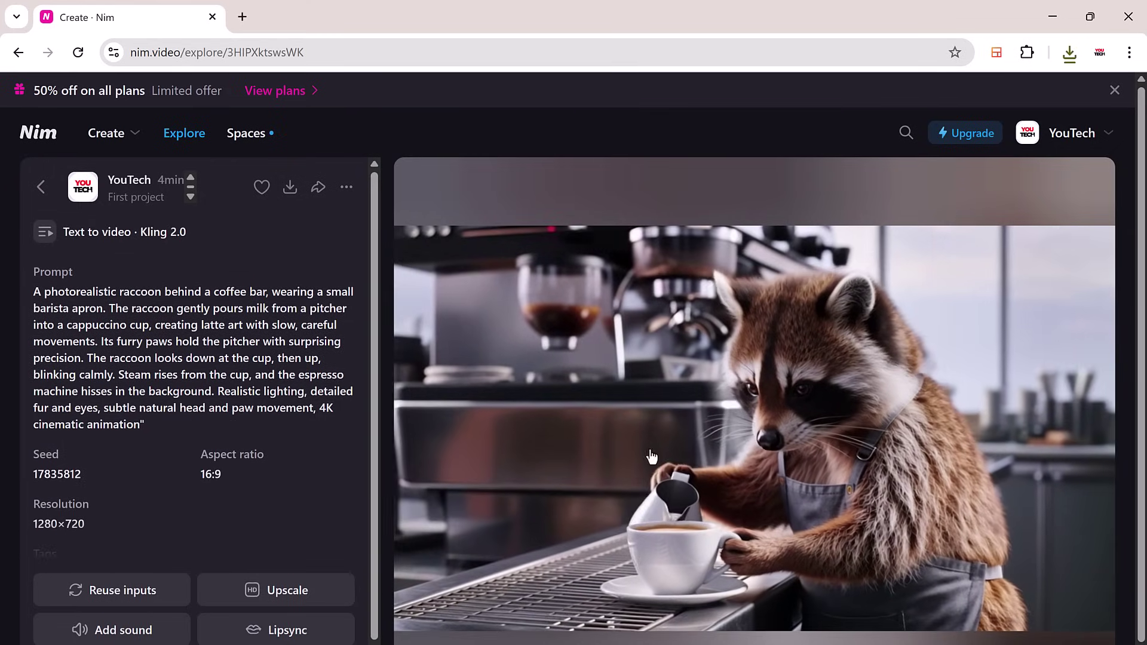
{"action": "key", "text": "Escape"}
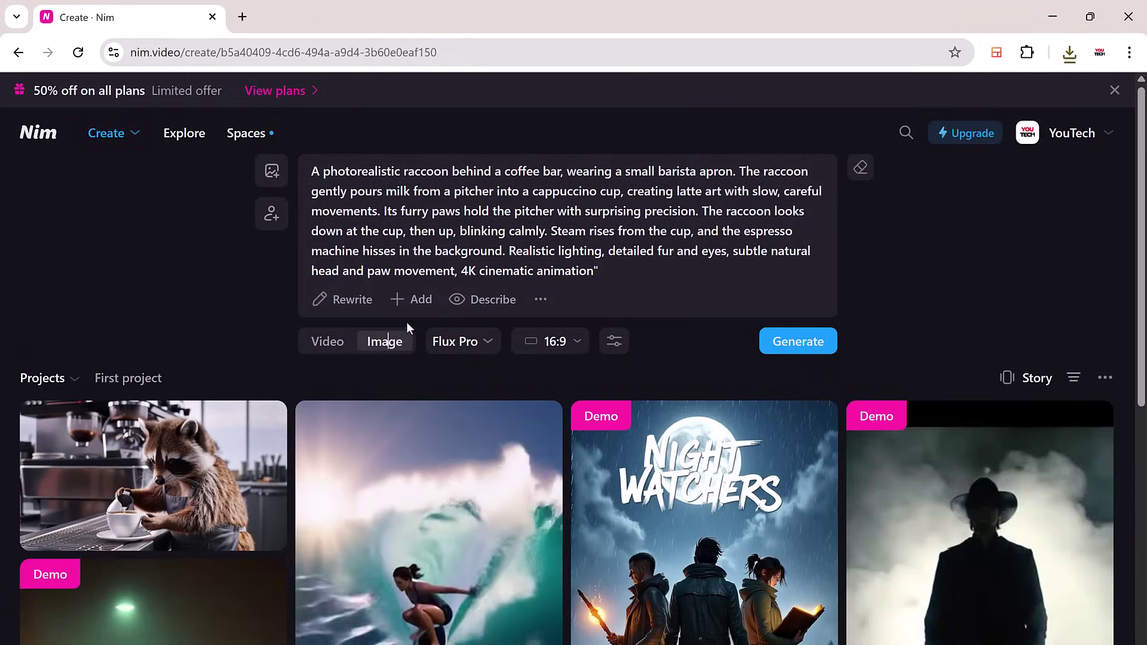
Generate a 16:9 GPT Image still of the raccoon barista and open the result.
{"action": "left_click", "coordinate": [494, 350]}
{"action": "left_click", "coordinate": [449, 417]}
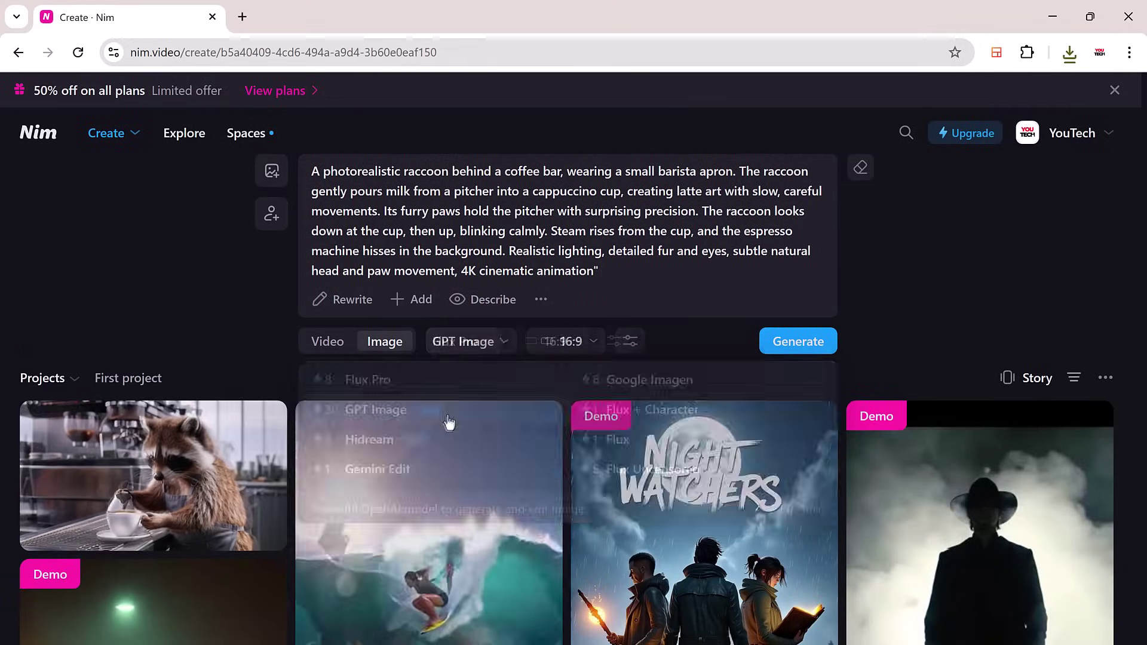
{"action": "left_click", "coordinate": [786, 357]}
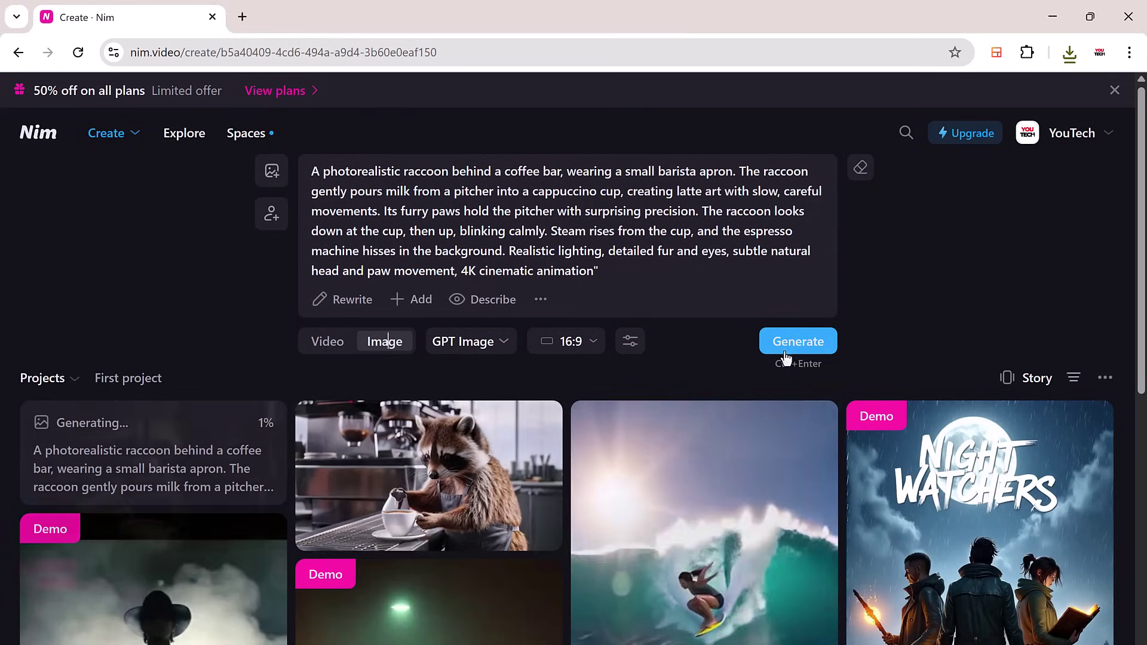
{"action": "left_click", "coordinate": [122, 460]}
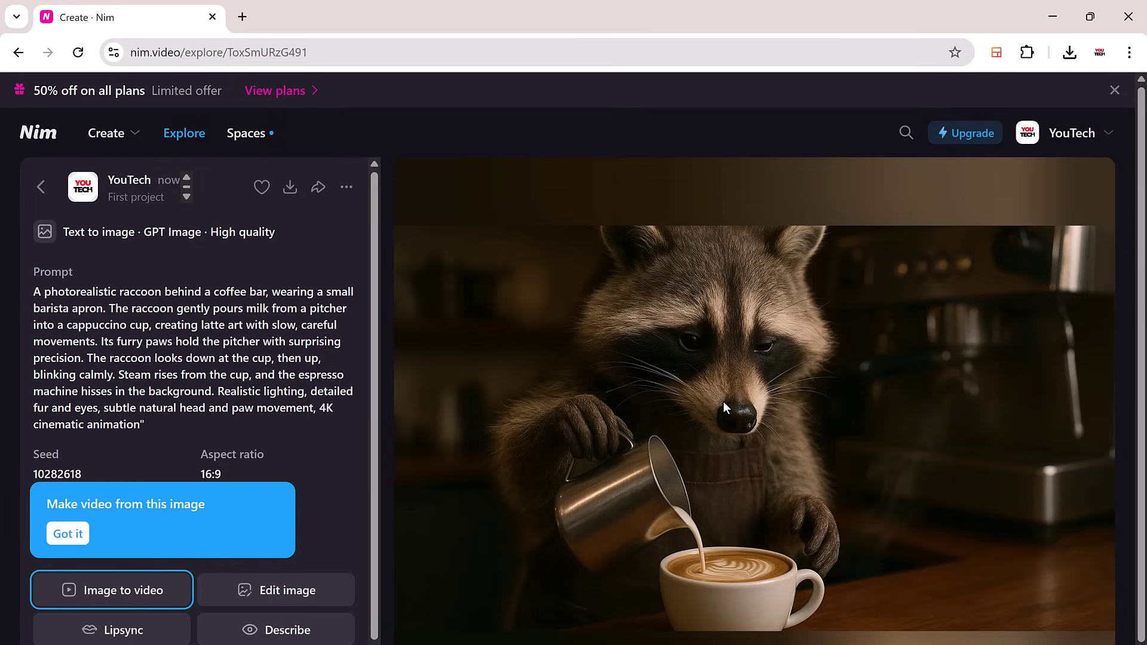
Upload the creepy monster picture as the reference image and rewrite the monster prompt.
{"action": "key", "text": "Escape"}
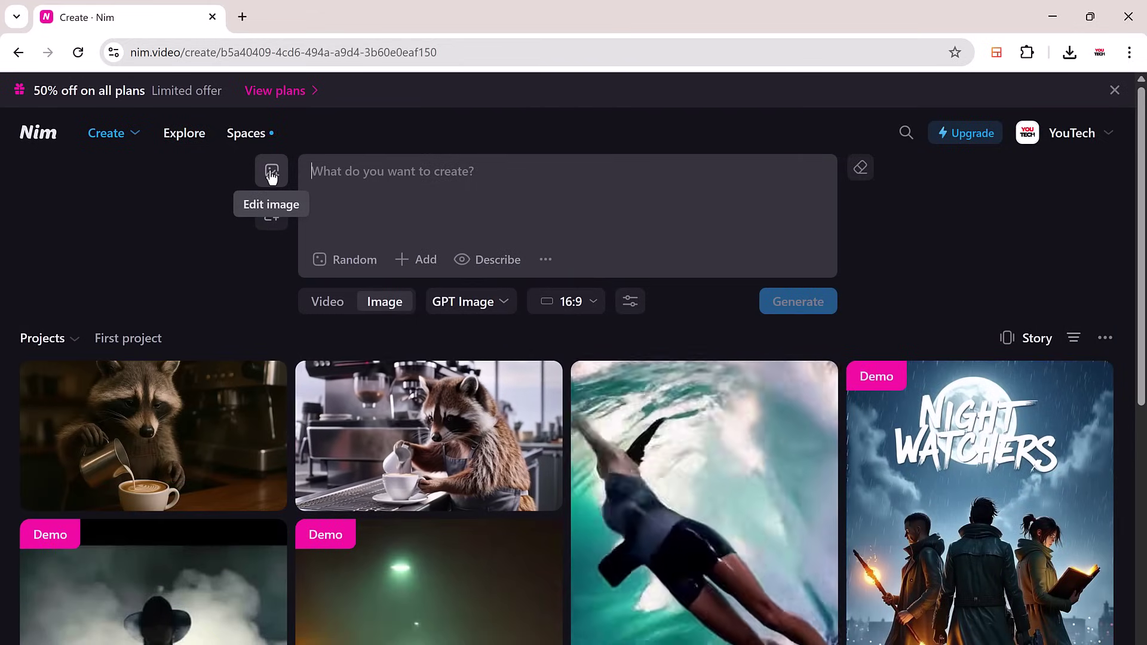
{"action": "left_click", "coordinate": [271, 173]}
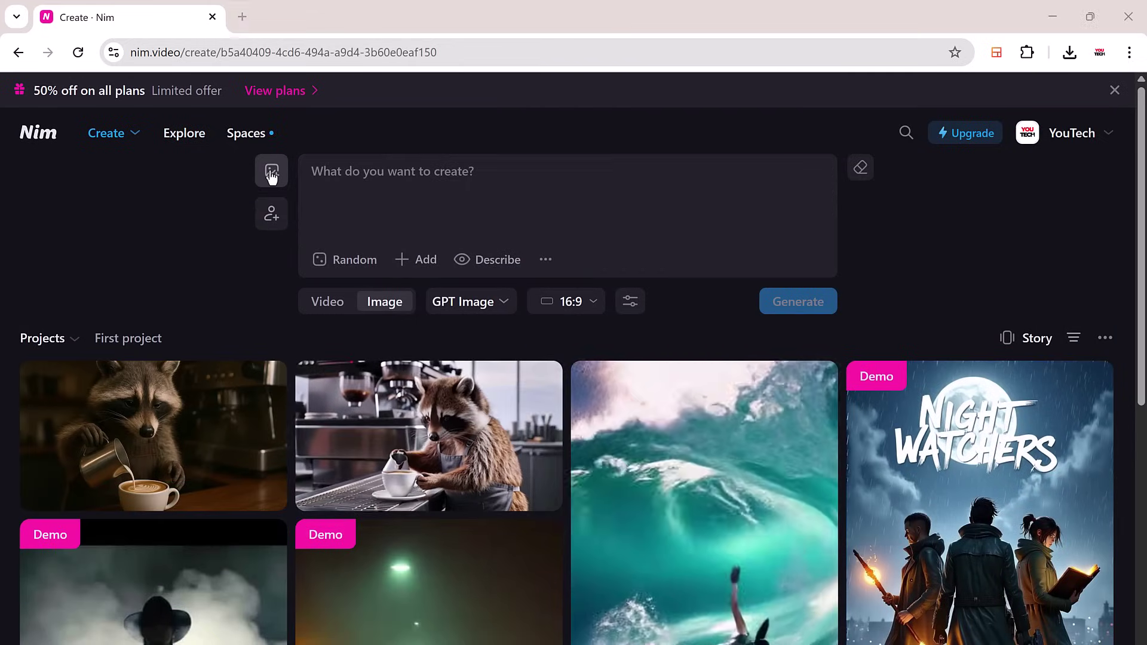
{"action": "double_click", "coordinate": [185, 148]}
{"action": "type", "text": "a creepy monster walks off screen through a puddle of milky water"}
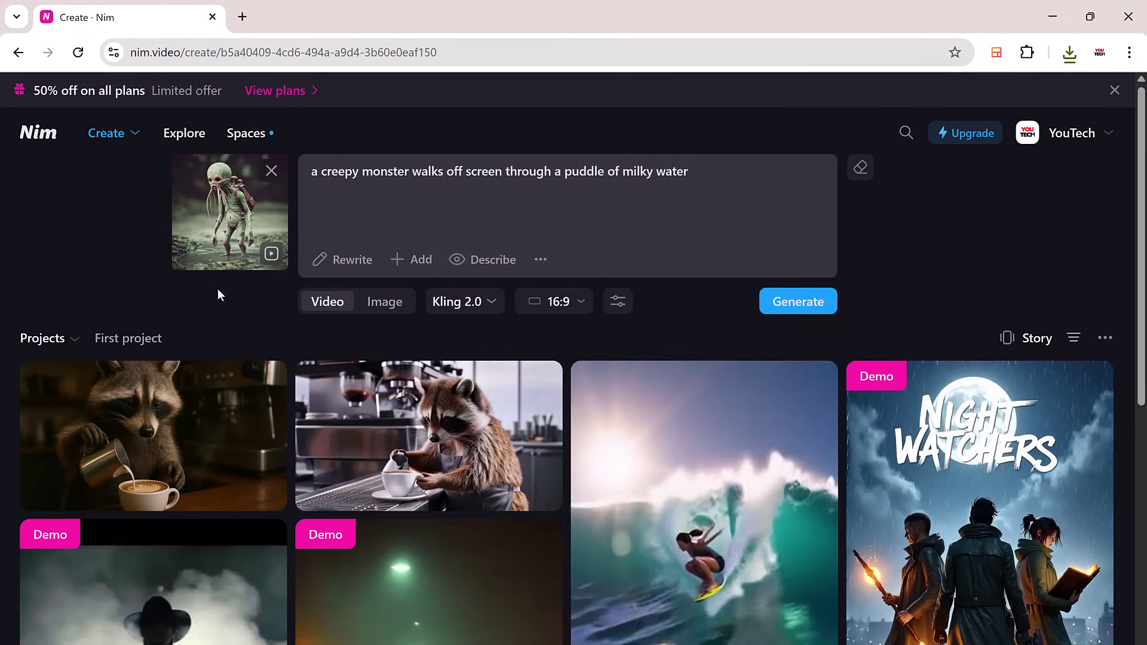
{"action": "left_click", "coordinate": [328, 263]}
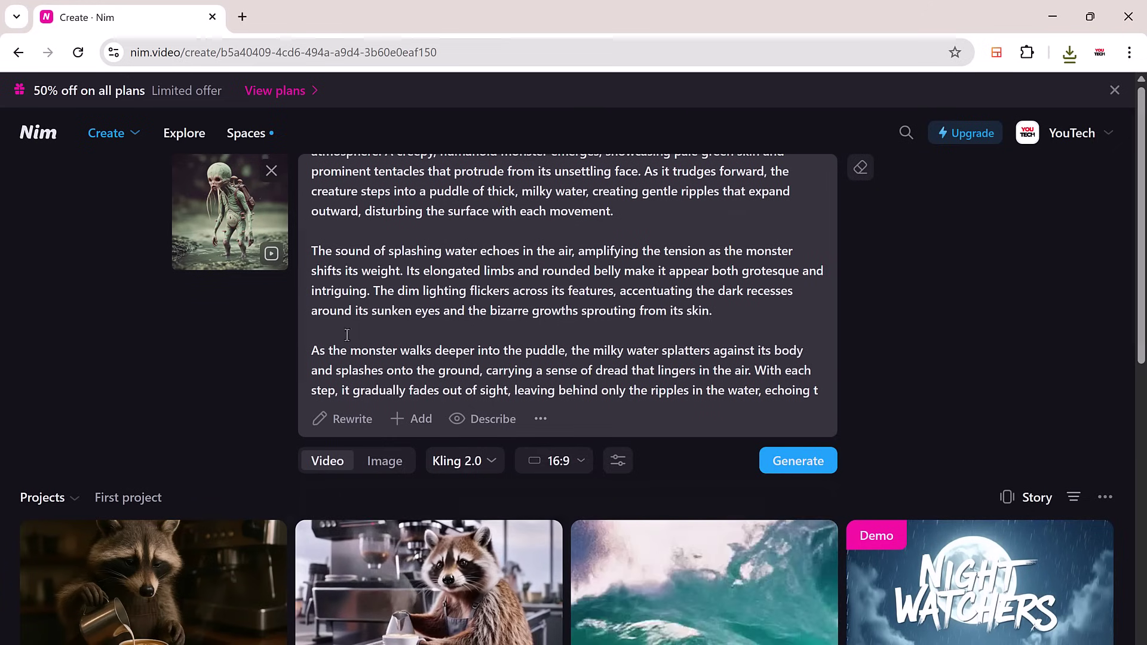
Generate the puddle-wading monster as a 16:9 Kling 2.0 video.
{"action": "left_click", "coordinate": [465, 462]}
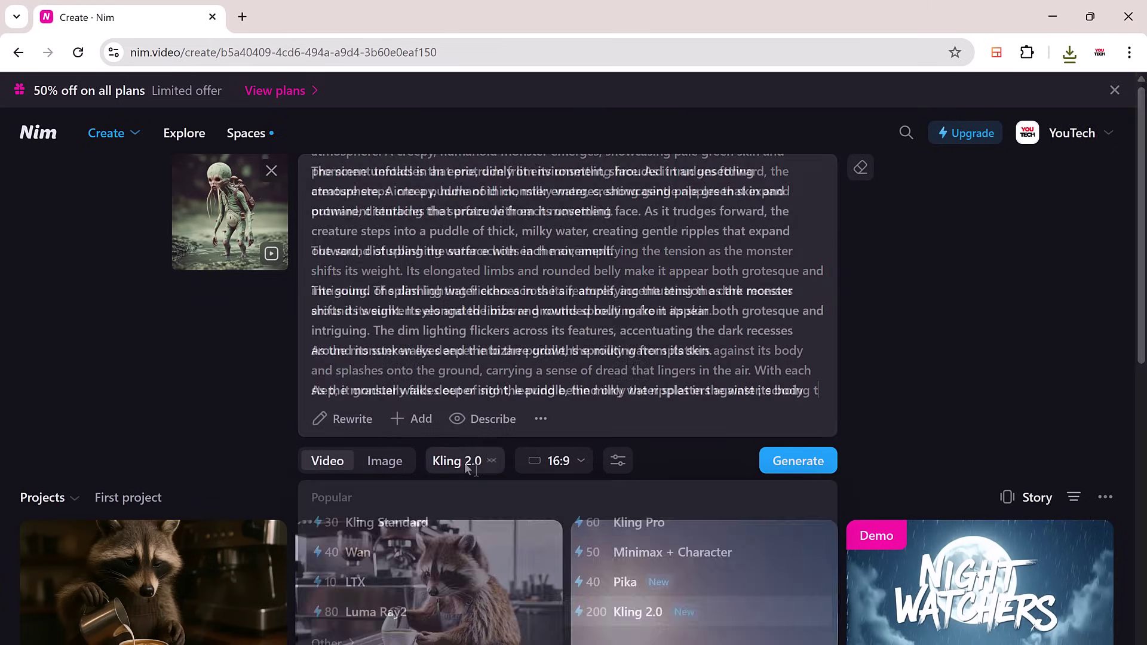
{"action": "left_click", "coordinate": [564, 460]}
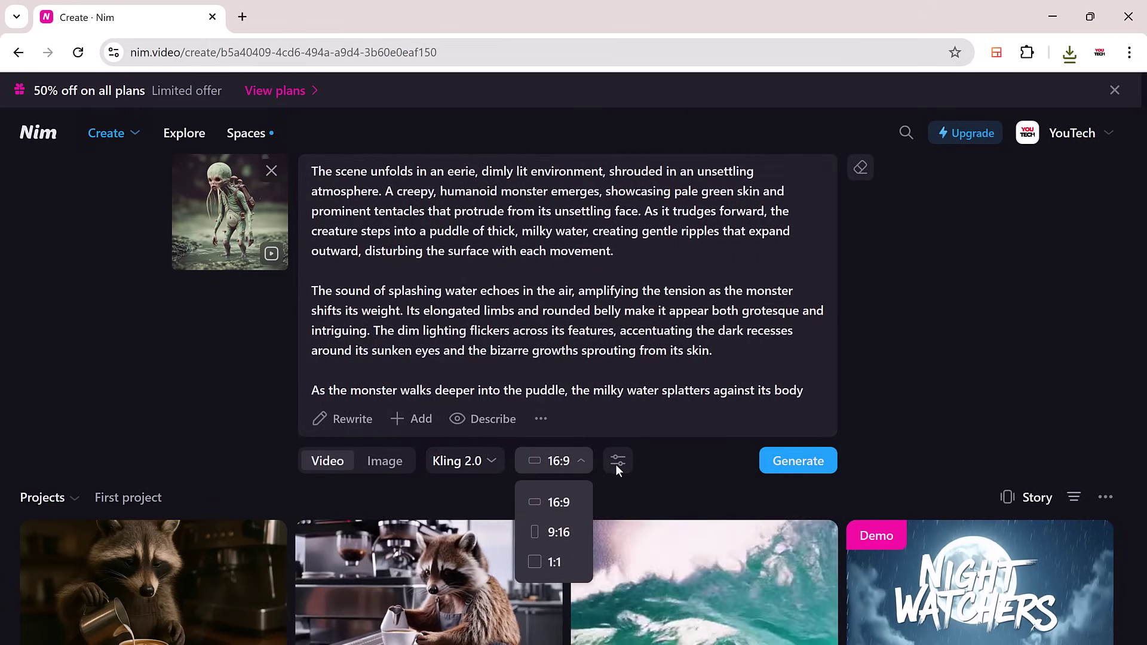
{"action": "left_click", "coordinate": [821, 473]}
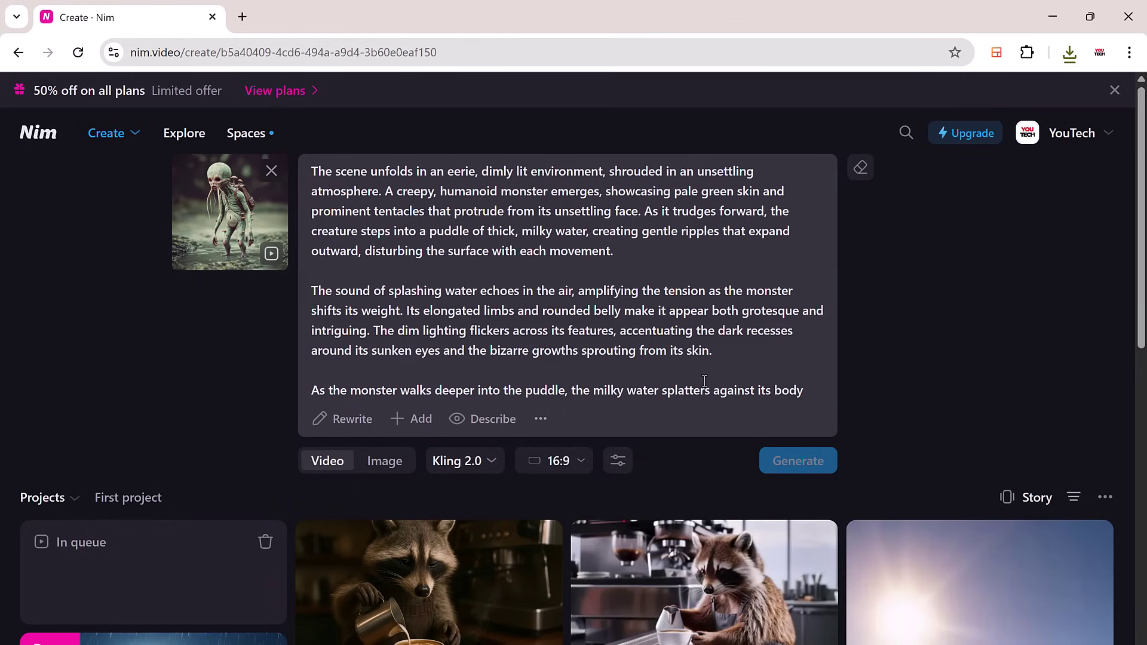
{"action": "scroll", "coordinate": [692, 350], "scroll_direction": "down", "scroll_amount": 1}
{"action": "scroll", "coordinate": [696, 331], "scroll_direction": "up", "scroll_amount": 1}
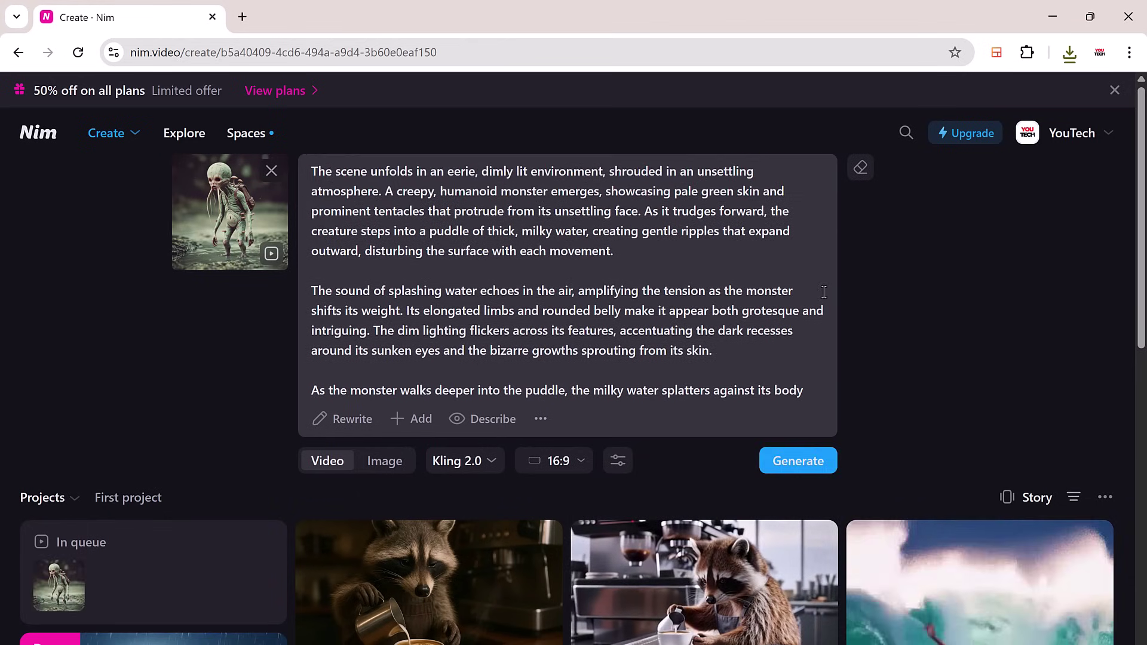
{"action": "scroll", "coordinate": [830, 371], "scroll_direction": "down", "scroll_amount": 1}
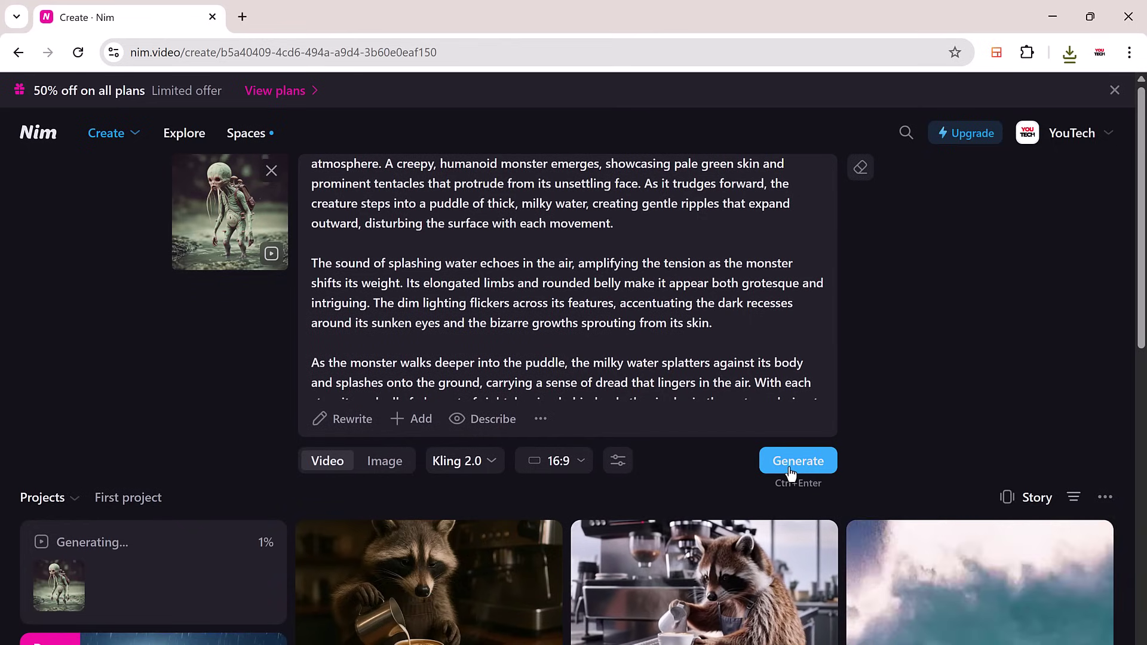
{"action": "scroll", "coordinate": [219, 516], "scroll_direction": "down", "scroll_amount": 1}
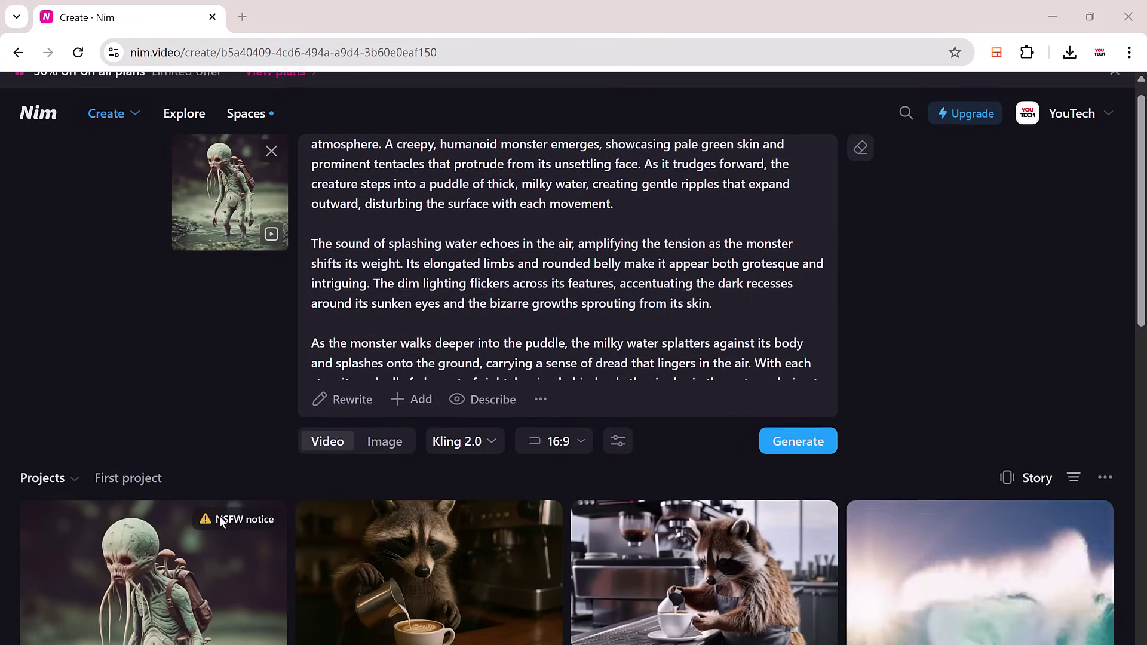
Send the finished monster video to Restyle video as the source clip.
{"action": "left_click", "coordinate": [140, 543]}
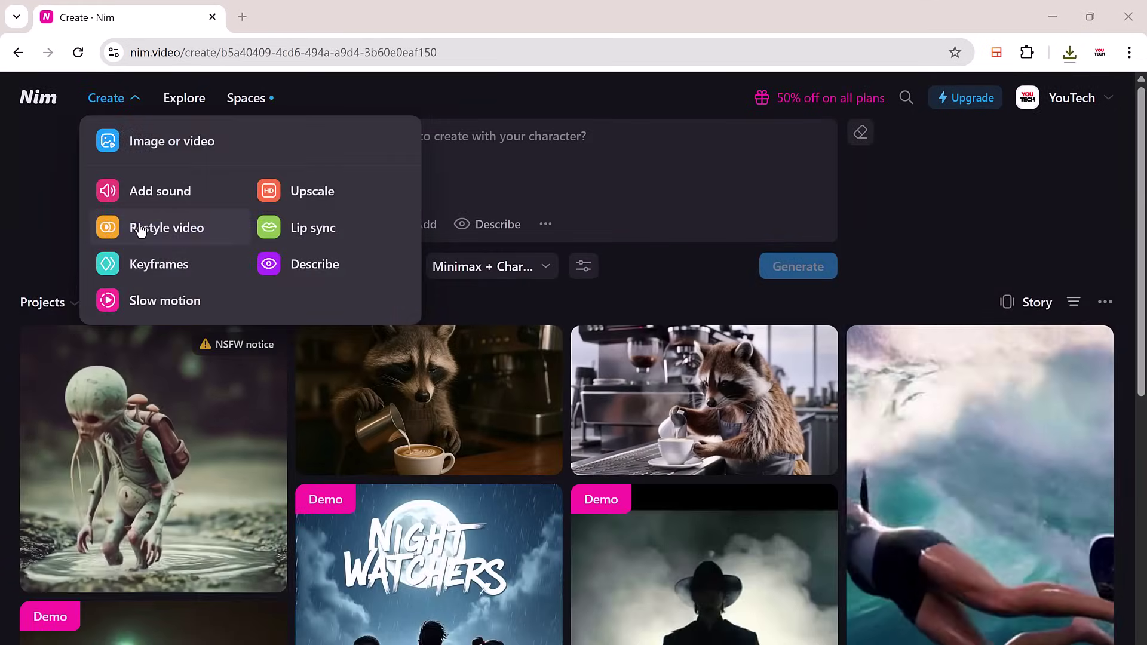
{"action": "left_click", "coordinate": [140, 230]}
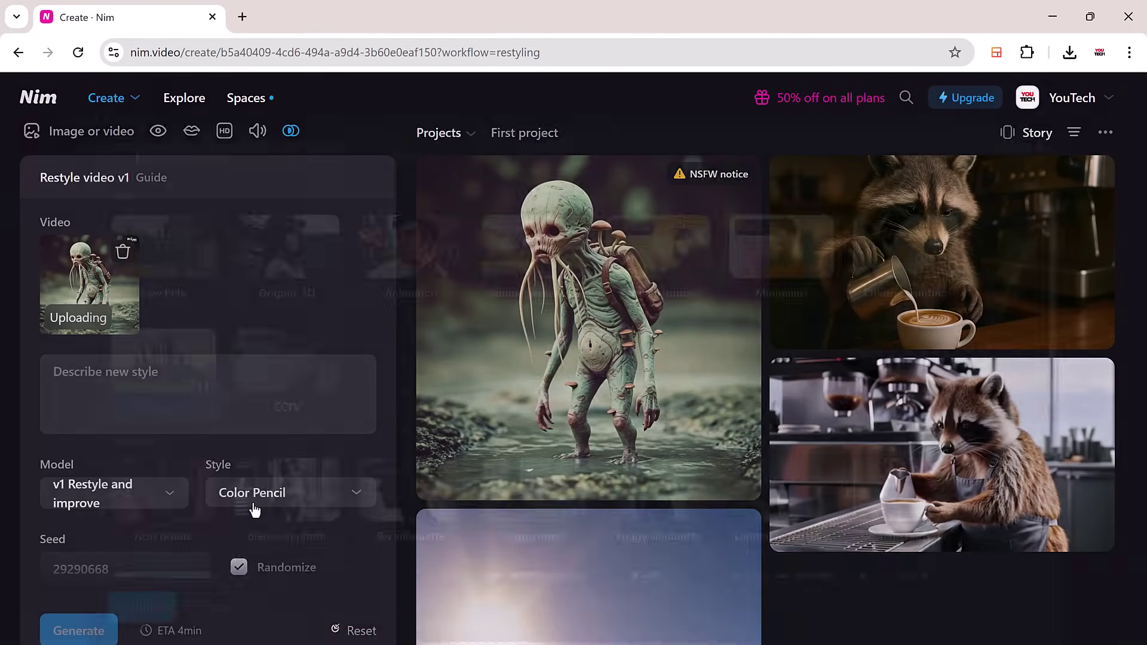
Choose the Graphic 3D style for the monster clip's restyle.
{"action": "left_click", "coordinate": [253, 502]}
{"action": "scroll", "coordinate": [641, 380], "scroll_direction": "down", "scroll_amount": 2}
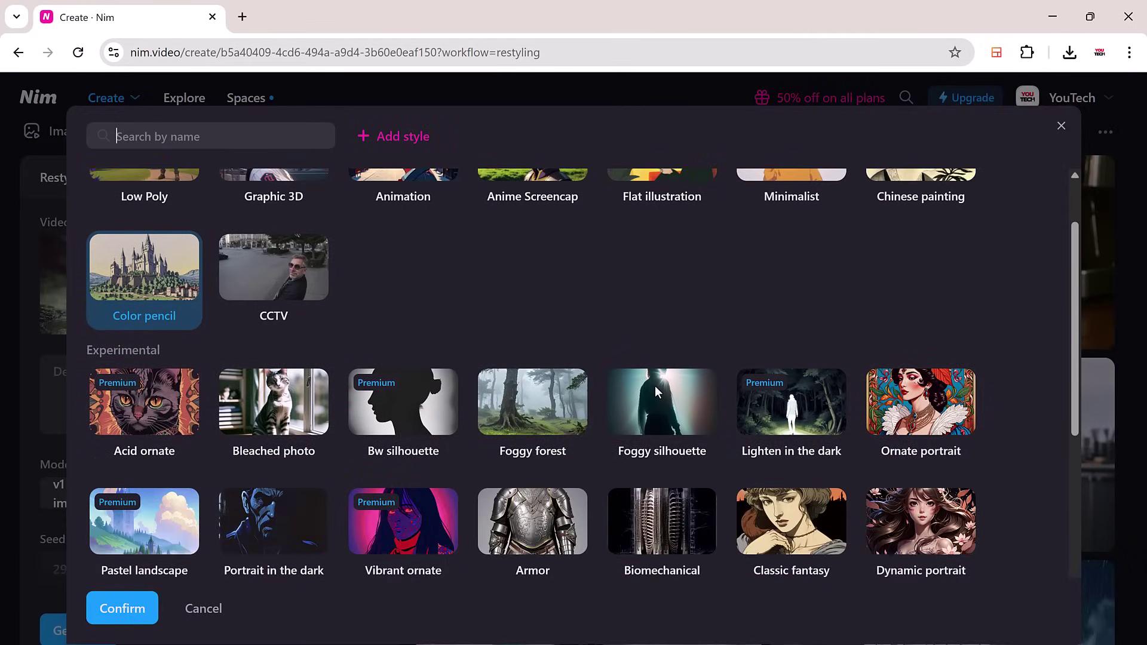
{"action": "scroll", "coordinate": [655, 386], "scroll_direction": "down", "scroll_amount": 3}
{"action": "scroll", "coordinate": [656, 393], "scroll_direction": "down", "scroll_amount": 3}
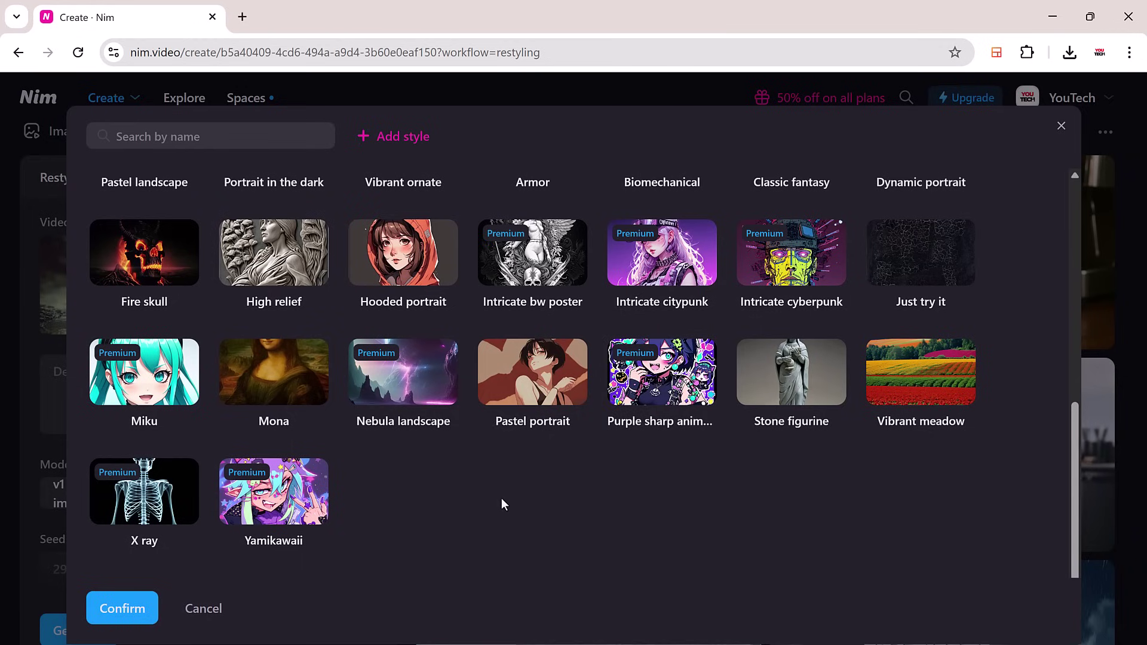
{"action": "scroll", "coordinate": [508, 502], "scroll_direction": "up", "scroll_amount": 8}
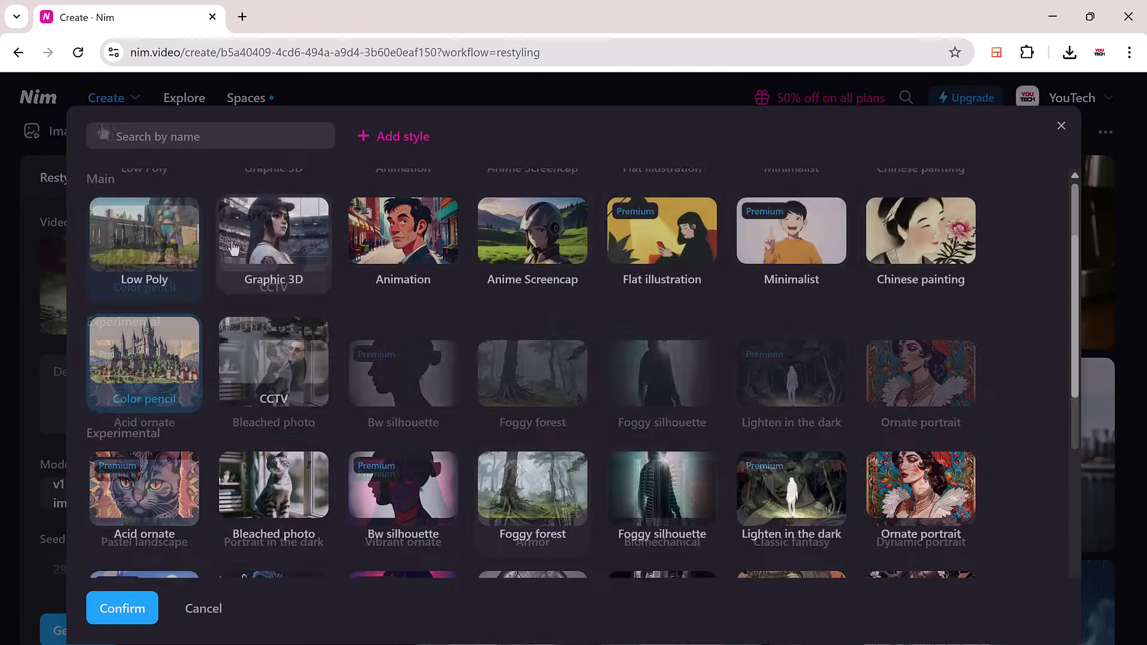
{"action": "left_click", "coordinate": [296, 256]}
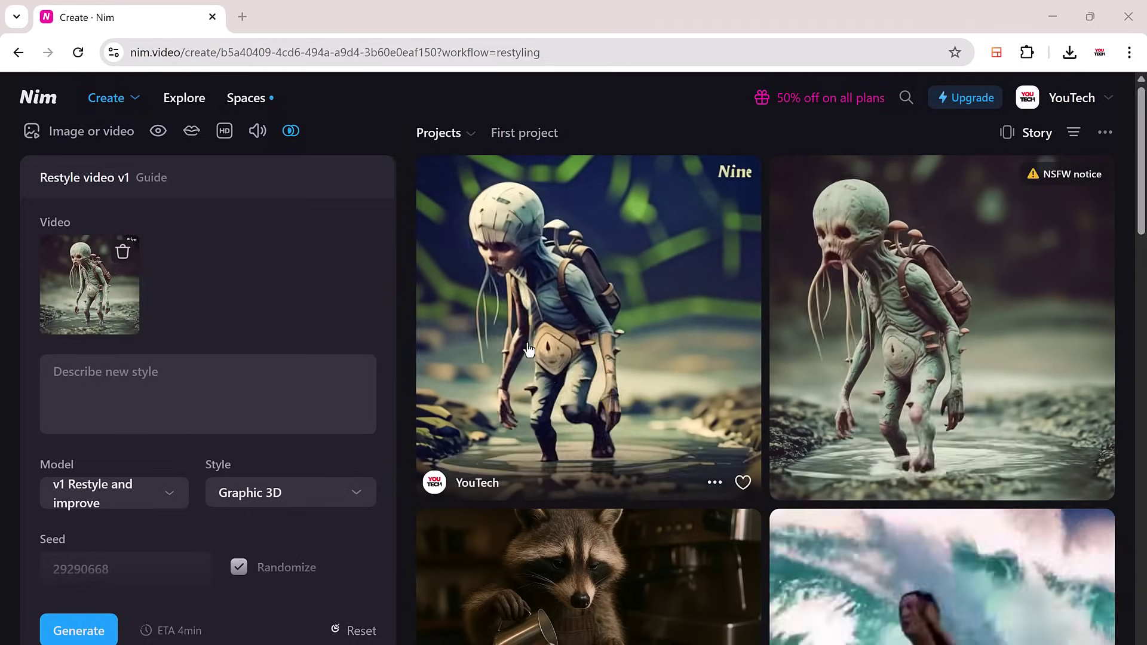
Review the Graphic 3D monster clip's details, then return to Create via the Nim logo.
{"action": "left_click", "coordinate": [529, 350]}
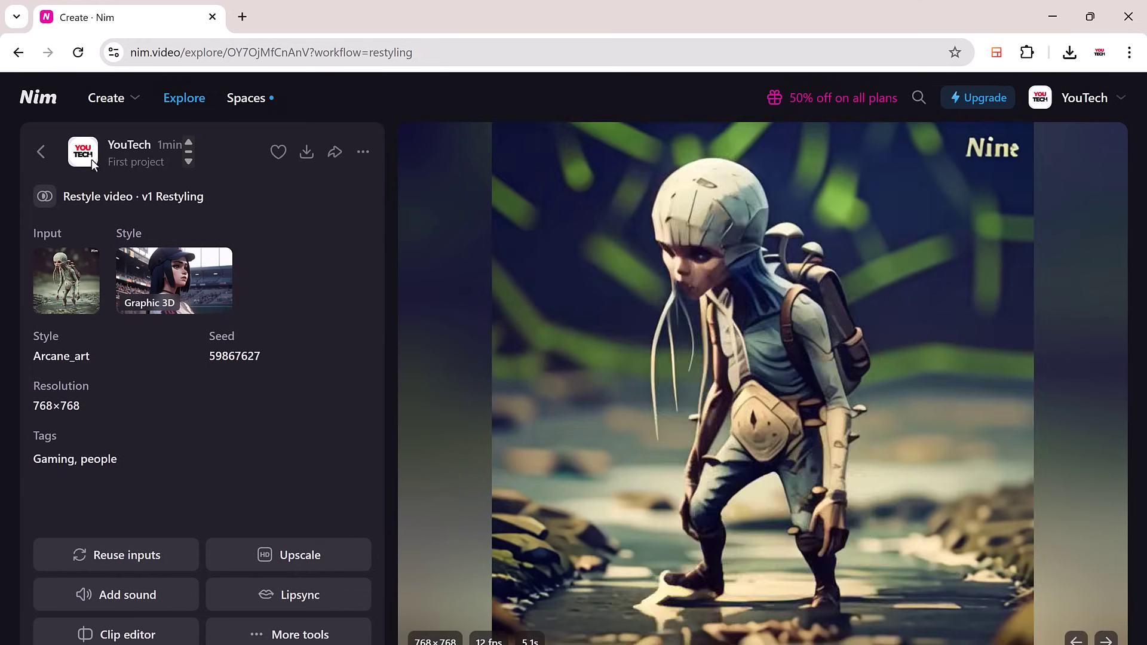
{"action": "left_click", "coordinate": [43, 152]}
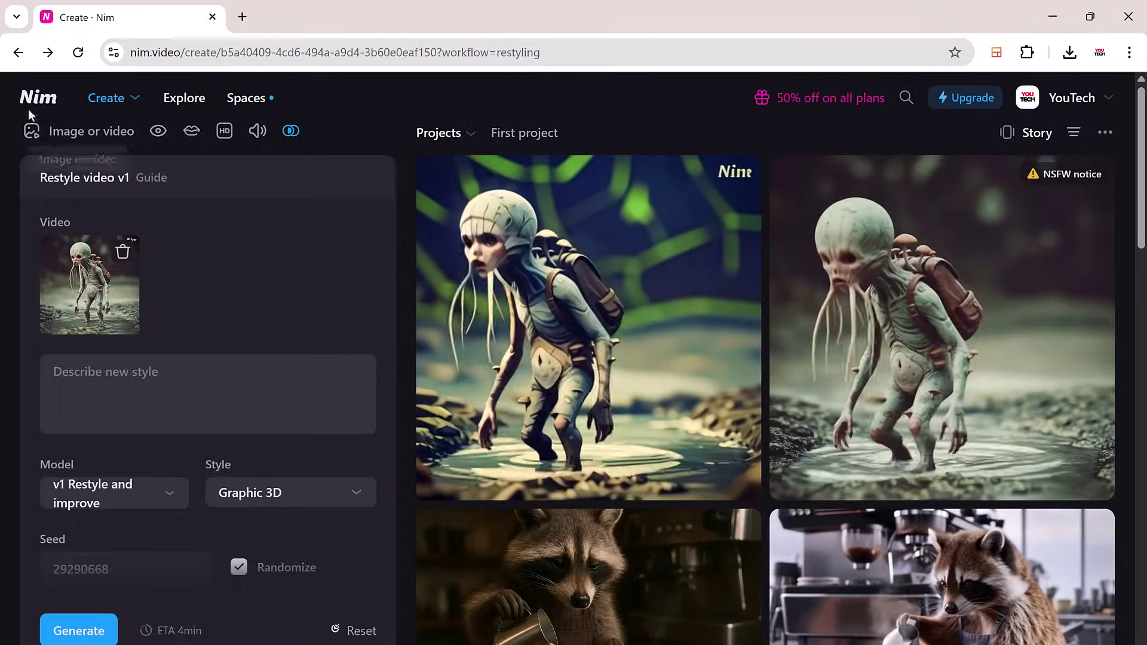
{"action": "left_click", "coordinate": [36, 102]}
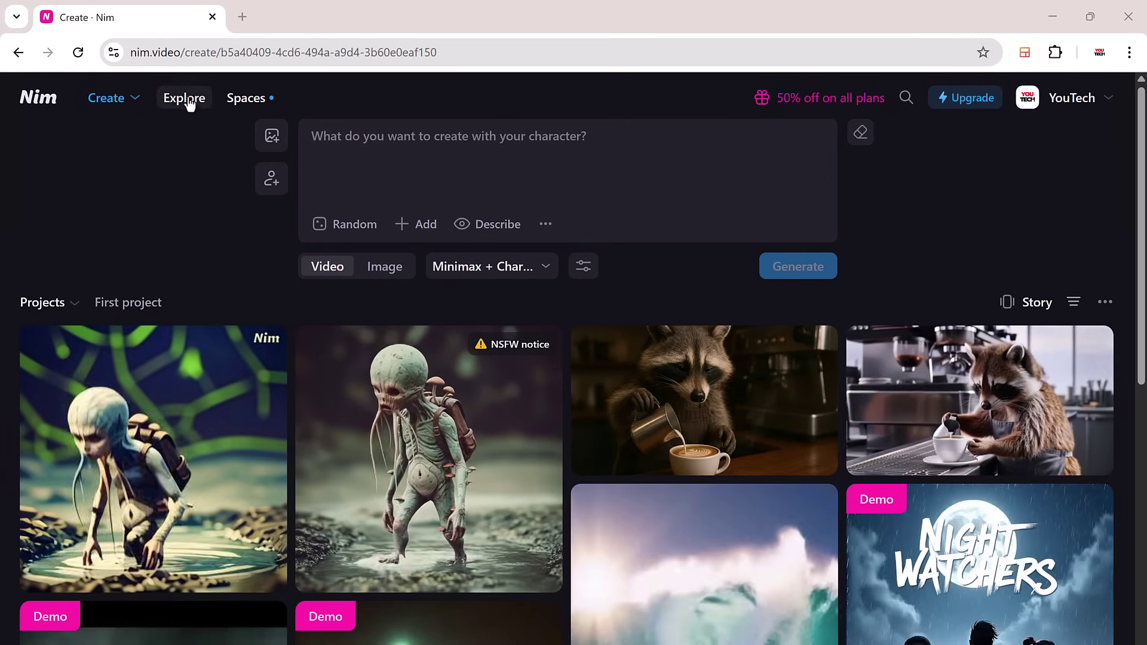
Switch to the Explore page of trending community creations.
{"action": "left_click", "coordinate": [136, 100]}
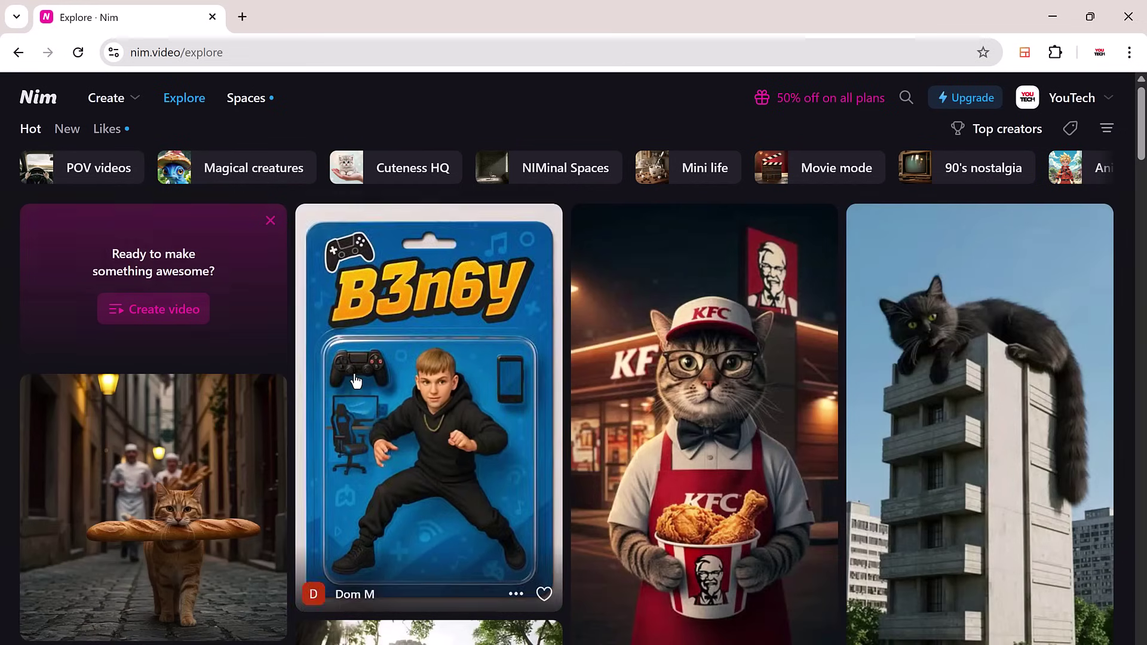
Scroll well down the Explore feed's Hot listing to reveal more trending community images and videos.
{"action": "scroll", "coordinate": [355, 381], "scroll_direction": "down", "scroll_amount": 2}
{"action": "scroll", "coordinate": [439, 410], "scroll_direction": "down", "scroll_amount": 3}
{"action": "scroll", "coordinate": [524, 438], "scroll_direction": "down", "scroll_amount": 3}
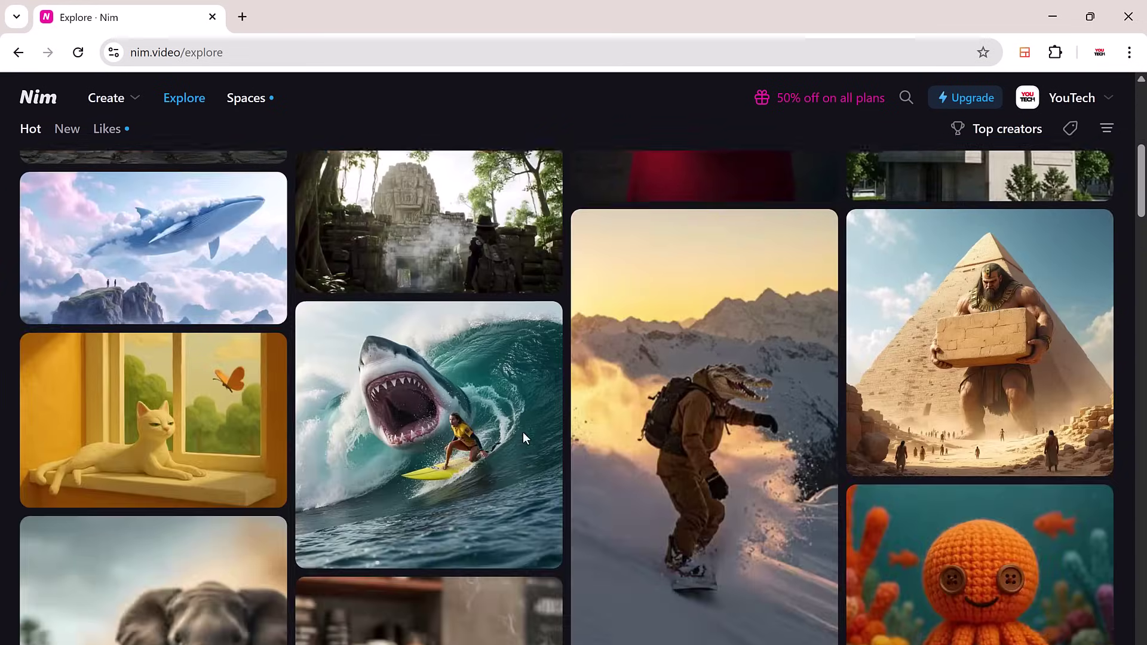
{"action": "scroll", "coordinate": [524, 434], "scroll_direction": "down", "scroll_amount": 3}
{"action": "scroll", "coordinate": [524, 434], "scroll_direction": "down", "scroll_amount": 5}
{"action": "scroll", "coordinate": [523, 434], "scroll_direction": "down", "scroll_amount": 6}
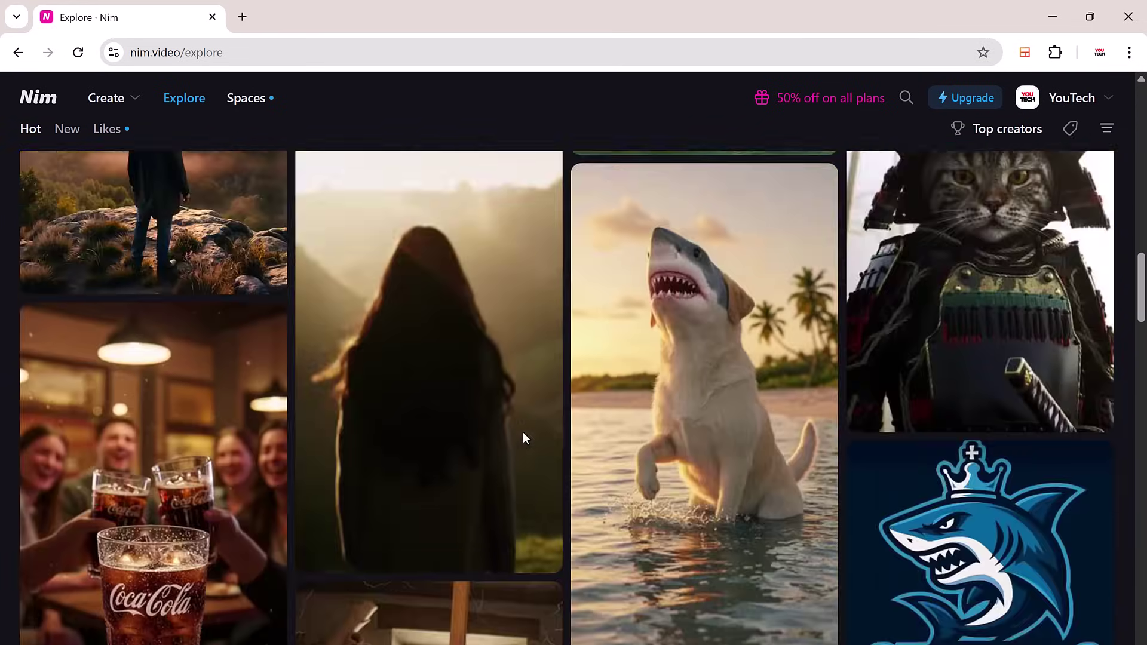
{"action": "scroll", "coordinate": [524, 438], "scroll_direction": "down", "scroll_amount": 2}
{"action": "scroll", "coordinate": [524, 438], "scroll_direction": "down", "scroll_amount": 5}
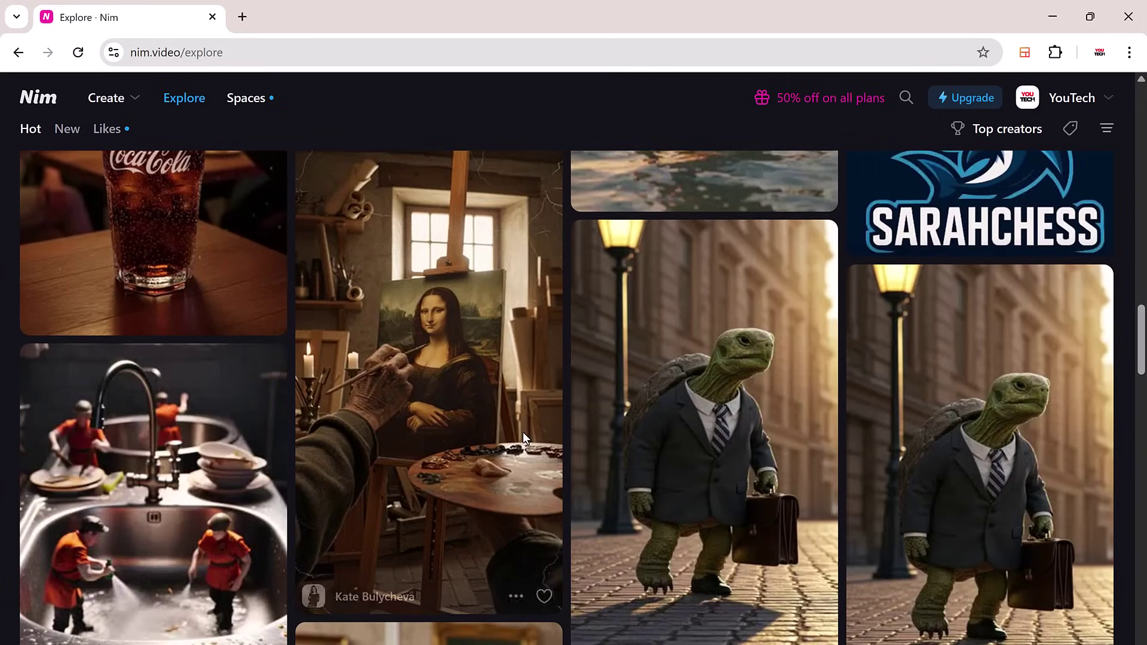
{"action": "scroll", "coordinate": [523, 438], "scroll_direction": "down", "scroll_amount": 3}
{"action": "scroll", "coordinate": [524, 438], "scroll_direction": "down", "scroll_amount": 3}
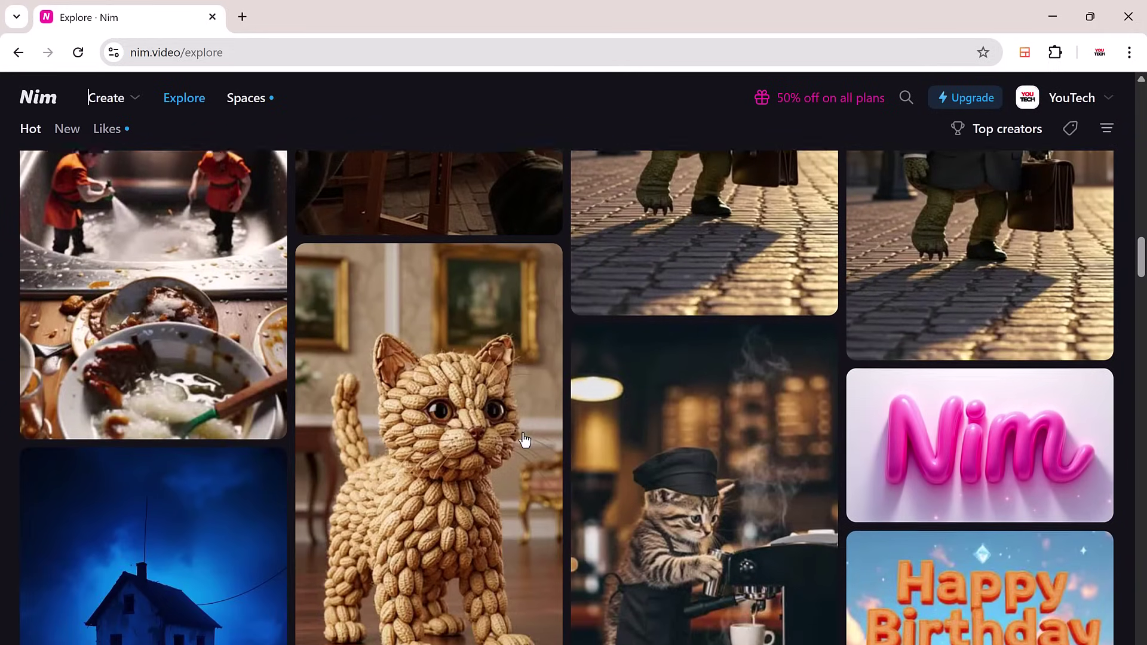
{"action": "scroll", "coordinate": [524, 441], "scroll_direction": "down", "scroll_amount": 2}
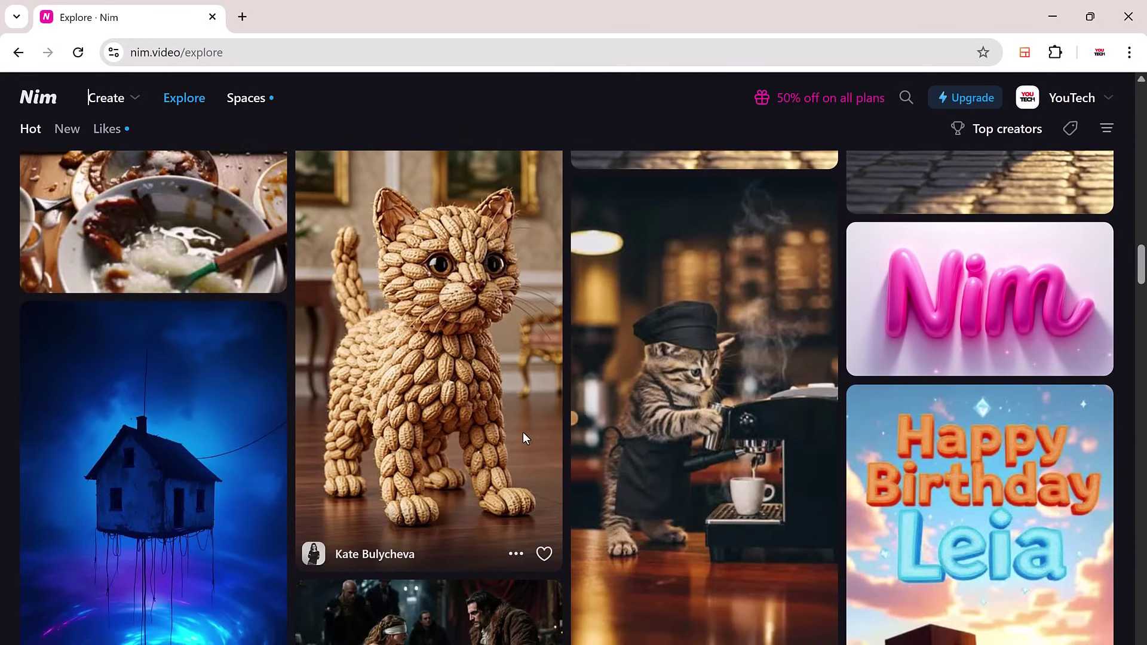
{"action": "scroll", "coordinate": [523, 439], "scroll_direction": "down", "scroll_amount": 3}
{"action": "scroll", "coordinate": [524, 438], "scroll_direction": "down", "scroll_amount": 4}
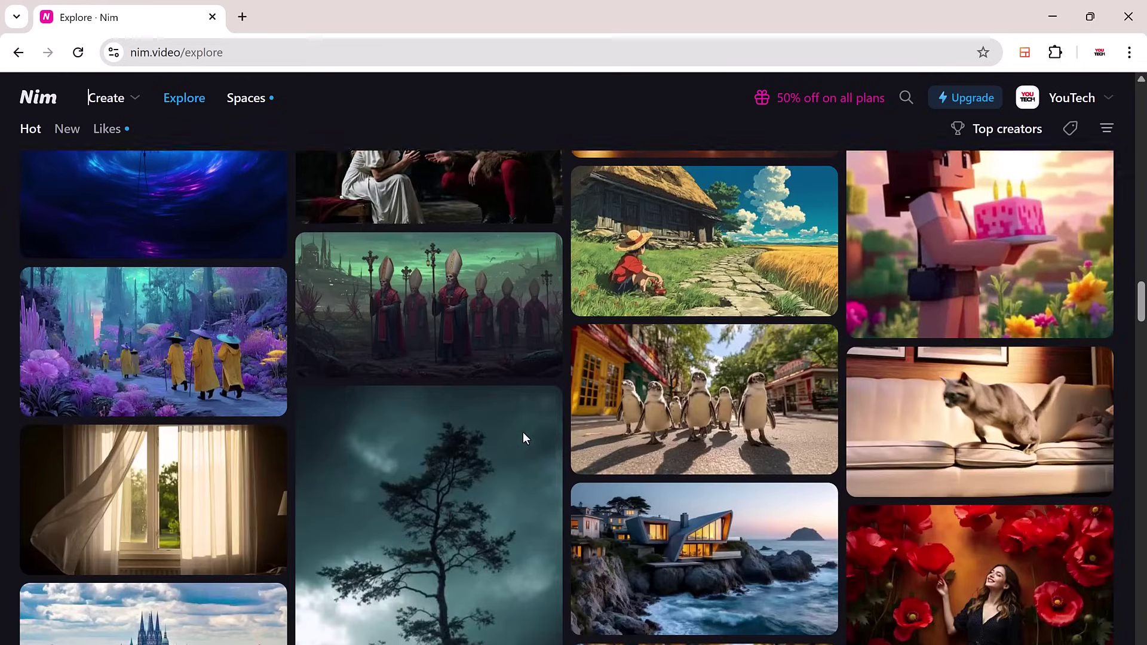
{"action": "scroll", "coordinate": [524, 438], "scroll_direction": "down", "scroll_amount": 1}
{"action": "scroll", "coordinate": [524, 438], "scroll_direction": "down", "scroll_amount": 3}
{"action": "scroll", "coordinate": [523, 438], "scroll_direction": "down", "scroll_amount": 4}
{"action": "scroll", "coordinate": [524, 439], "scroll_direction": "down", "scroll_amount": 4}
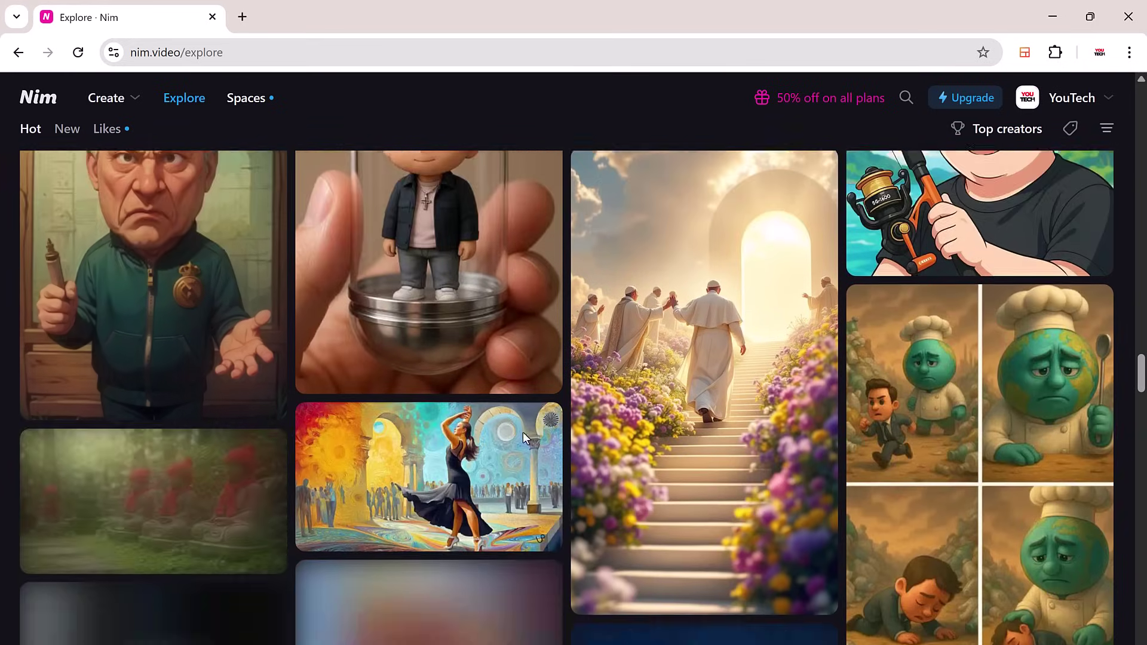
{"action": "scroll", "coordinate": [523, 435], "scroll_direction": "down", "scroll_amount": 2}
{"action": "scroll", "coordinate": [523, 435], "scroll_direction": "down", "scroll_amount": 2}
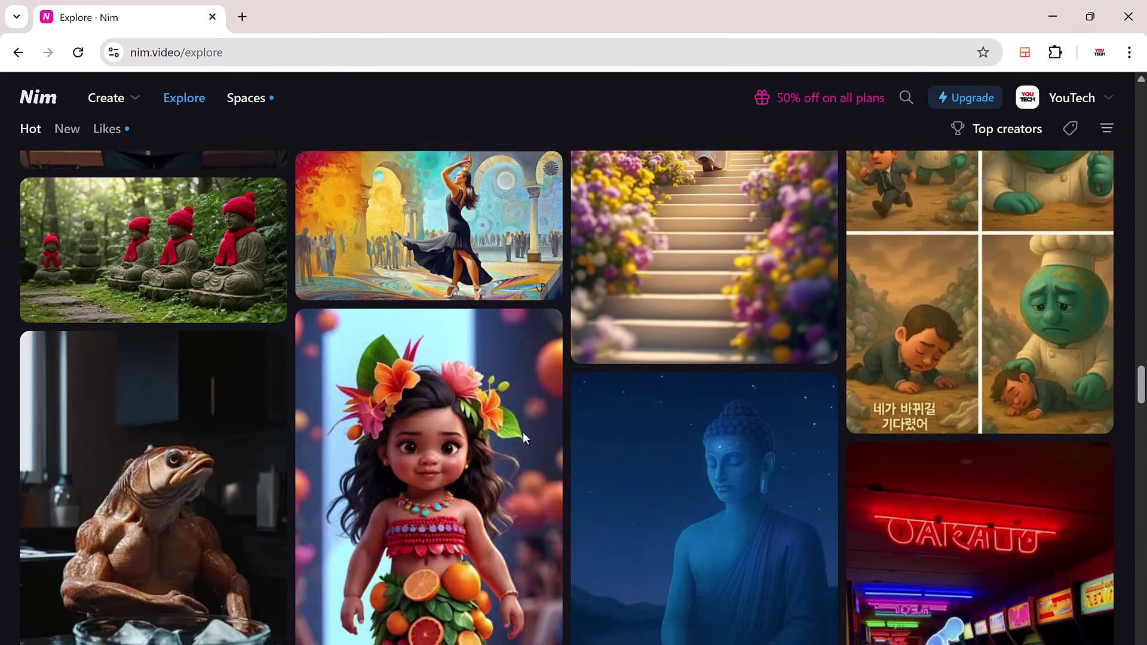
{"action": "scroll", "coordinate": [522, 438], "scroll_direction": "down", "scroll_amount": 5}
{"action": "scroll", "coordinate": [522, 438], "scroll_direction": "down", "scroll_amount": 1}
{"action": "scroll", "coordinate": [522, 438], "scroll_direction": "down", "scroll_amount": 2}
{"action": "scroll", "coordinate": [522, 438], "scroll_direction": "down", "scroll_amount": 3}
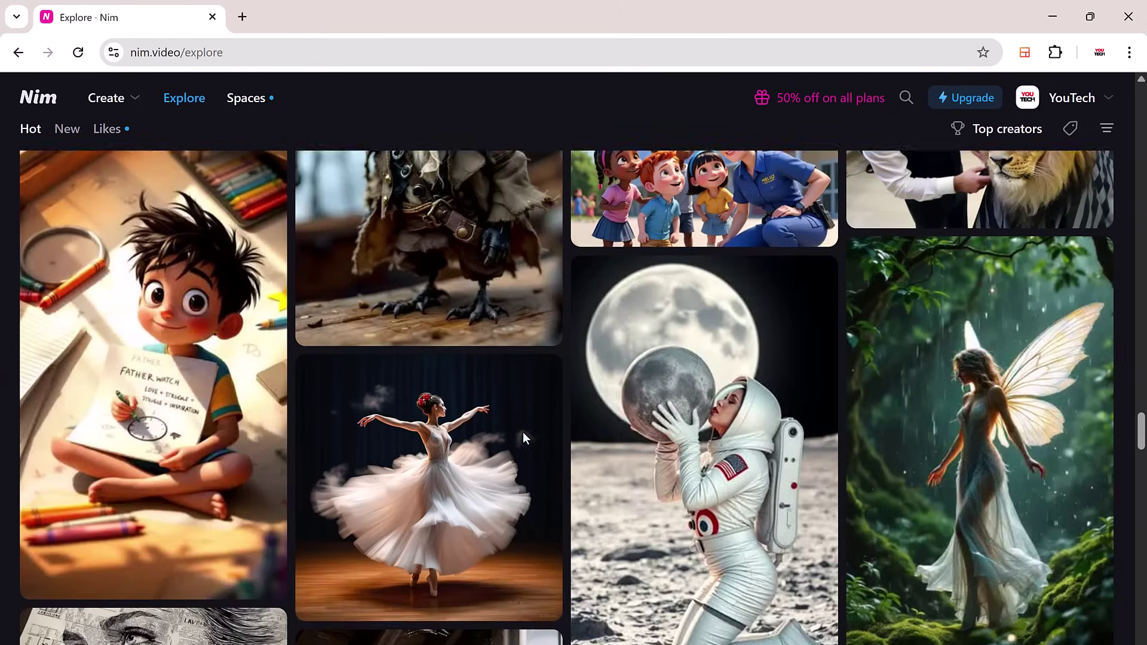
{"action": "scroll", "coordinate": [523, 437], "scroll_direction": "down", "scroll_amount": 2}
{"action": "scroll", "coordinate": [523, 436], "scroll_direction": "down", "scroll_amount": 2}
{"action": "scroll", "coordinate": [524, 436], "scroll_direction": "down", "scroll_amount": 3}
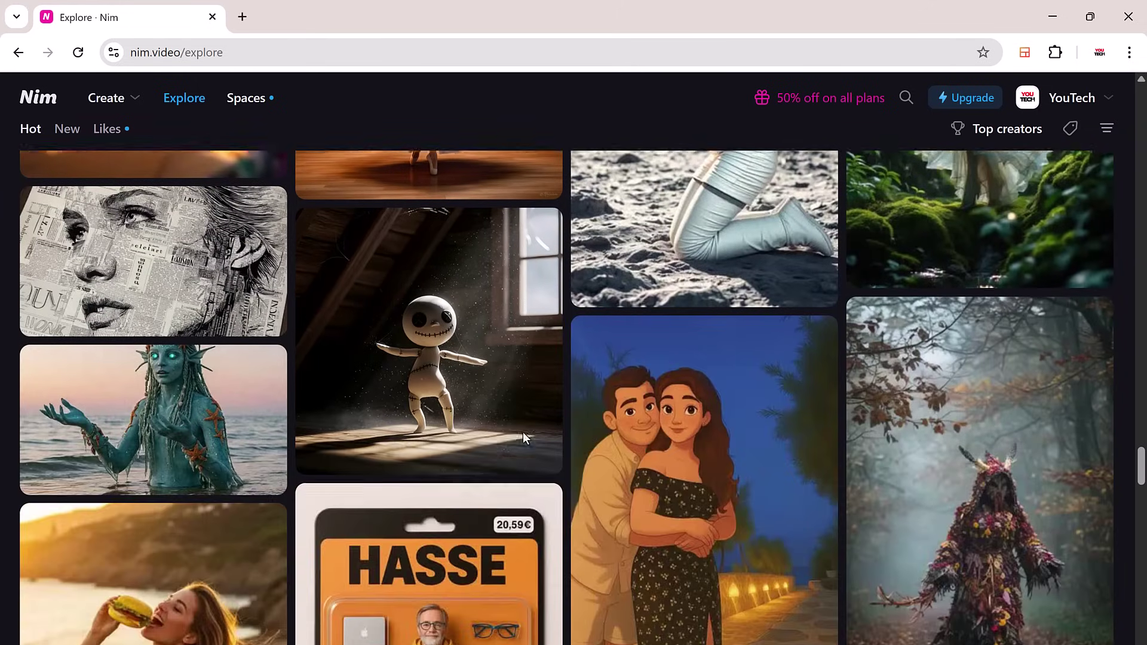
{"action": "scroll", "coordinate": [522, 432], "scroll_direction": "down", "scroll_amount": 5}
{"action": "scroll", "coordinate": [523, 433], "scroll_direction": "down", "scroll_amount": 6}
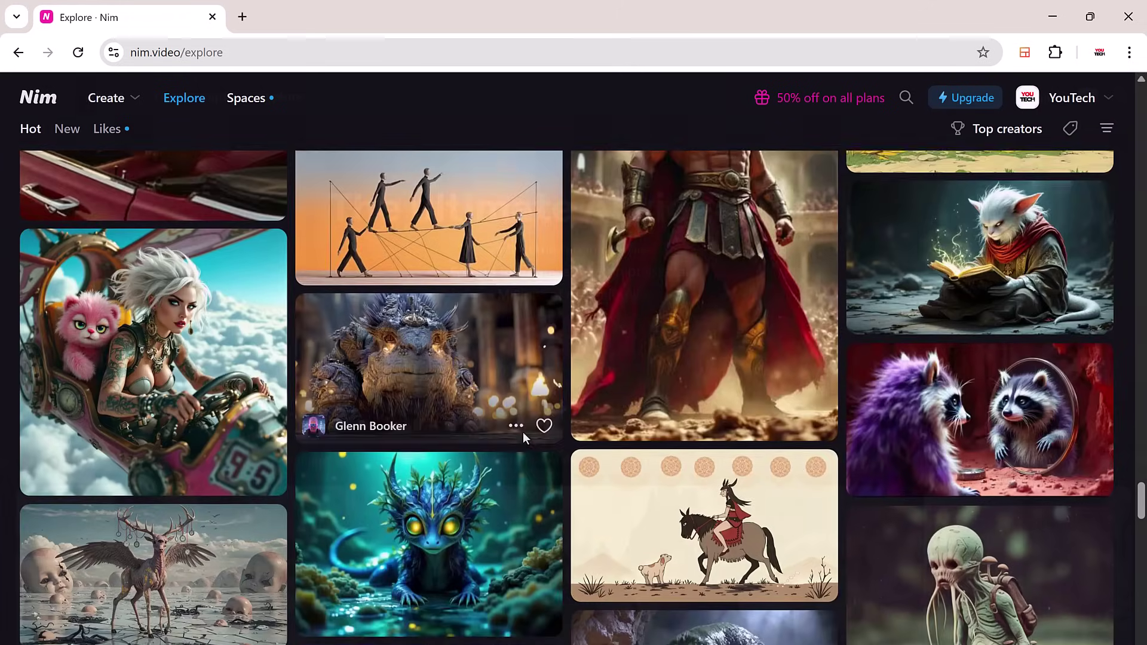